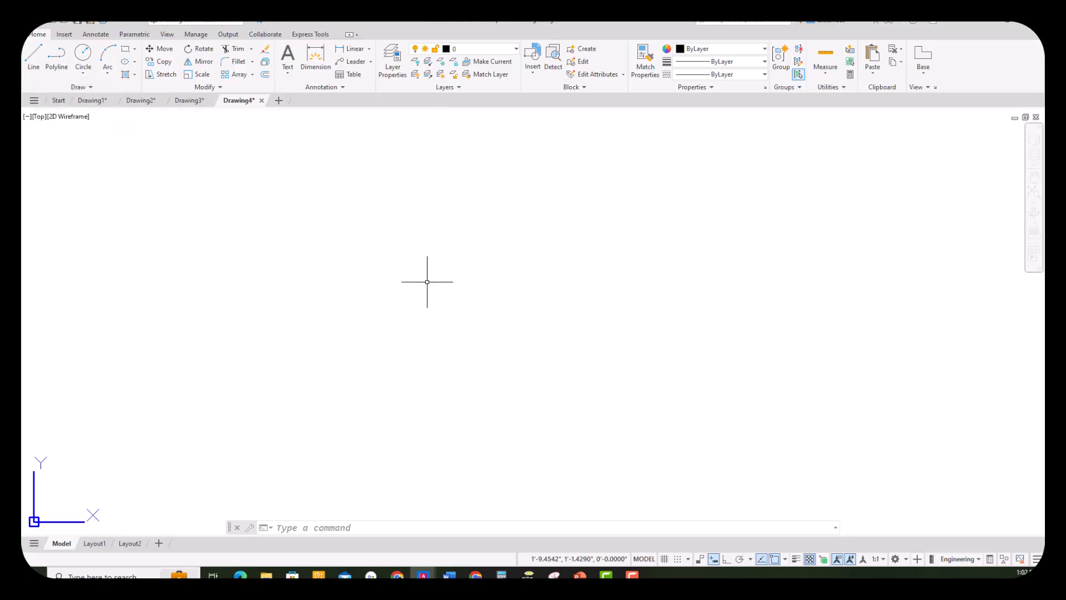
# Step: Draw a single rising diagonal line from about 1'-3.3", 0'-11.5" to about 1'-9.5", 1'-3.4" and end the Line command
pyautogui.write('L')
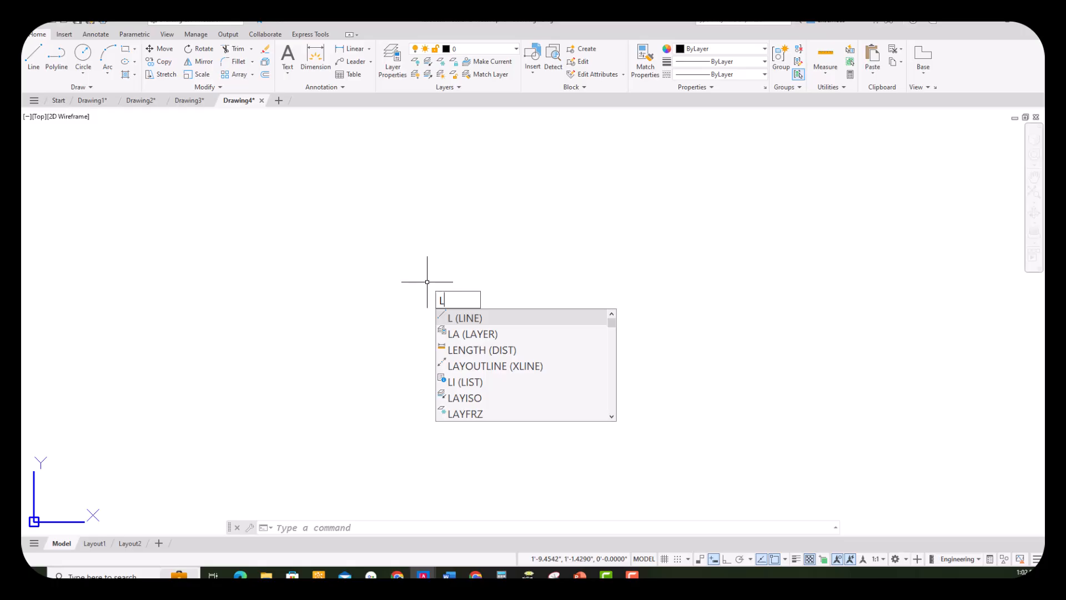
pyautogui.press('Return')
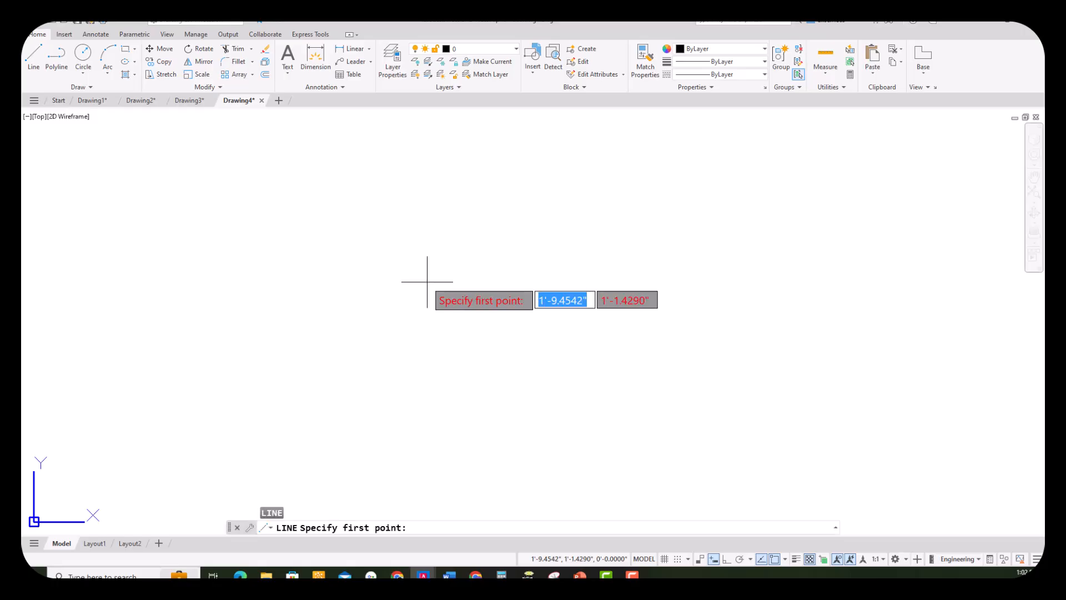
pyautogui.click(317, 315)
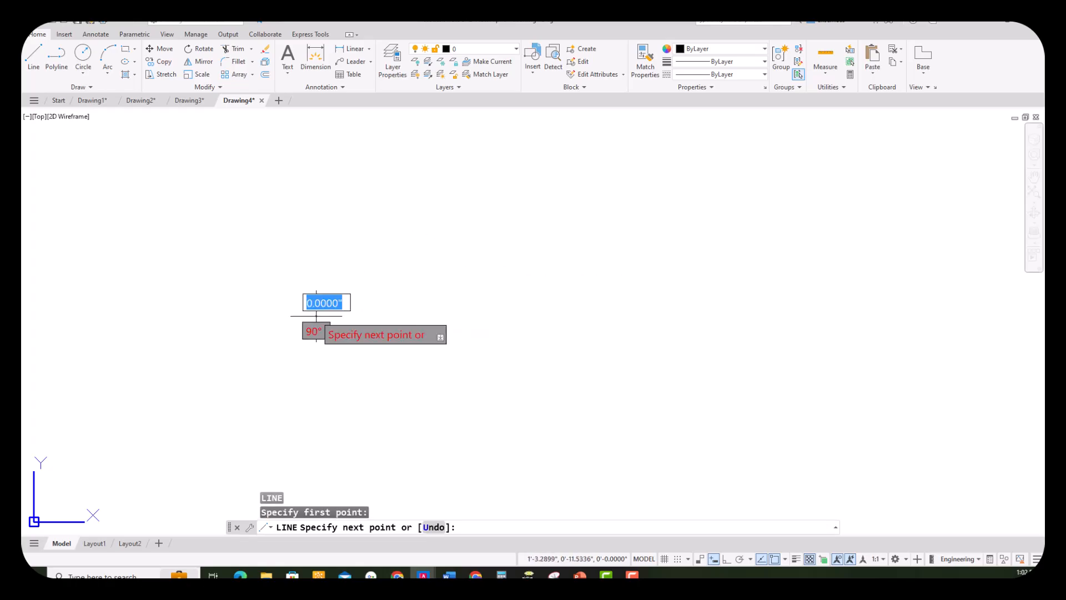
pyautogui.click(427, 247)
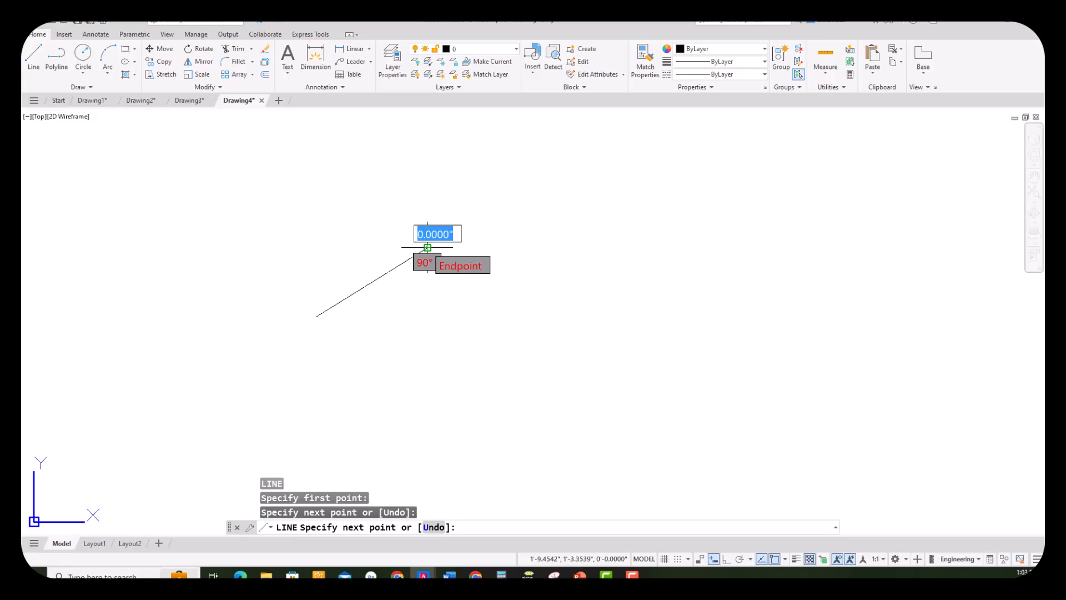
pyautogui.rightClick(427, 247)
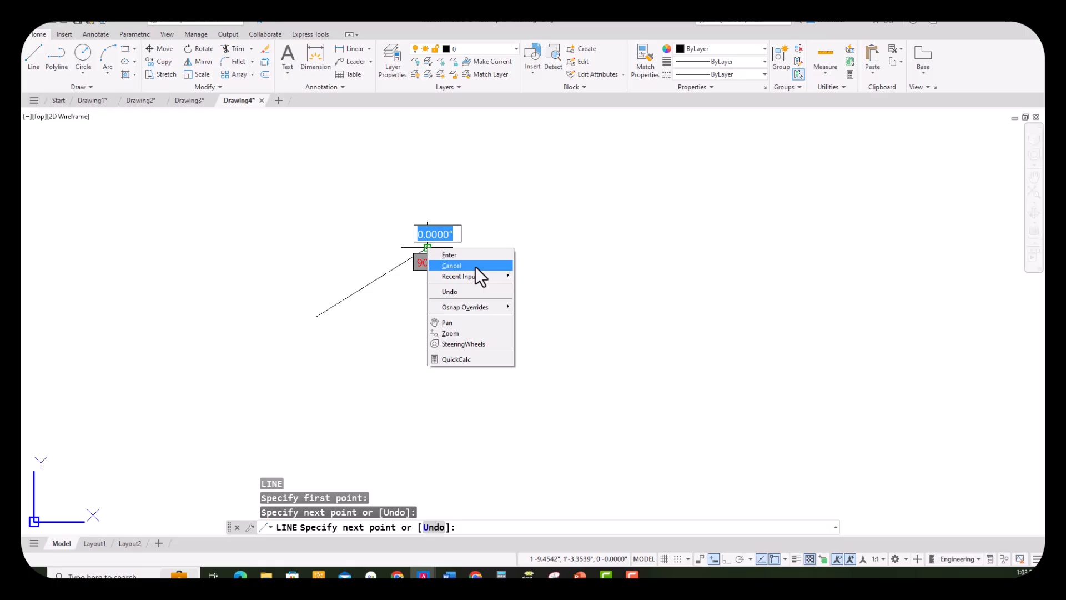
pyautogui.moveTo(478, 276)
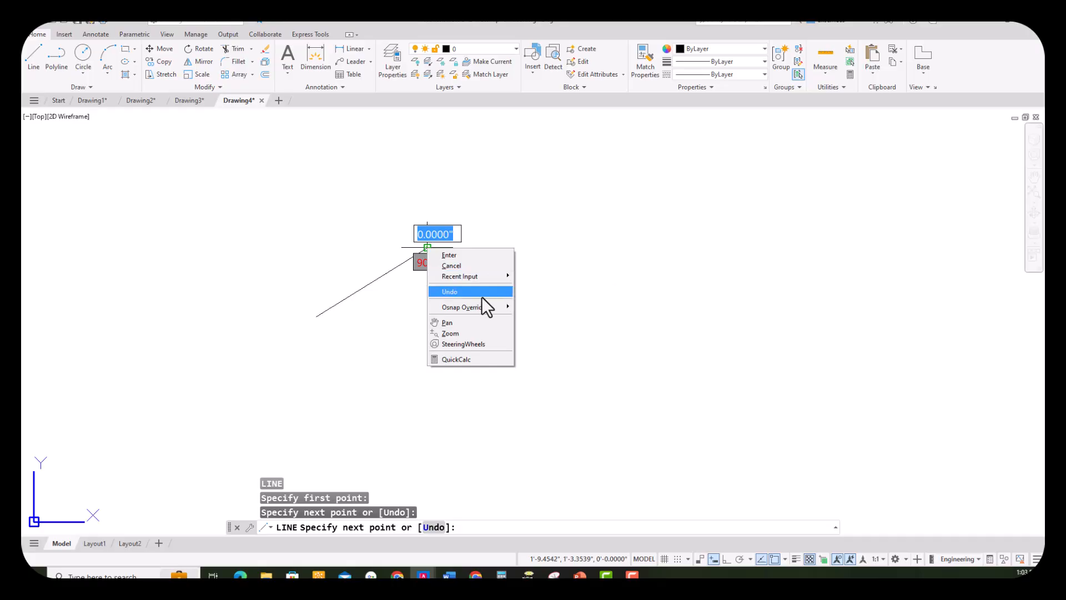
pyautogui.moveTo(485, 307)
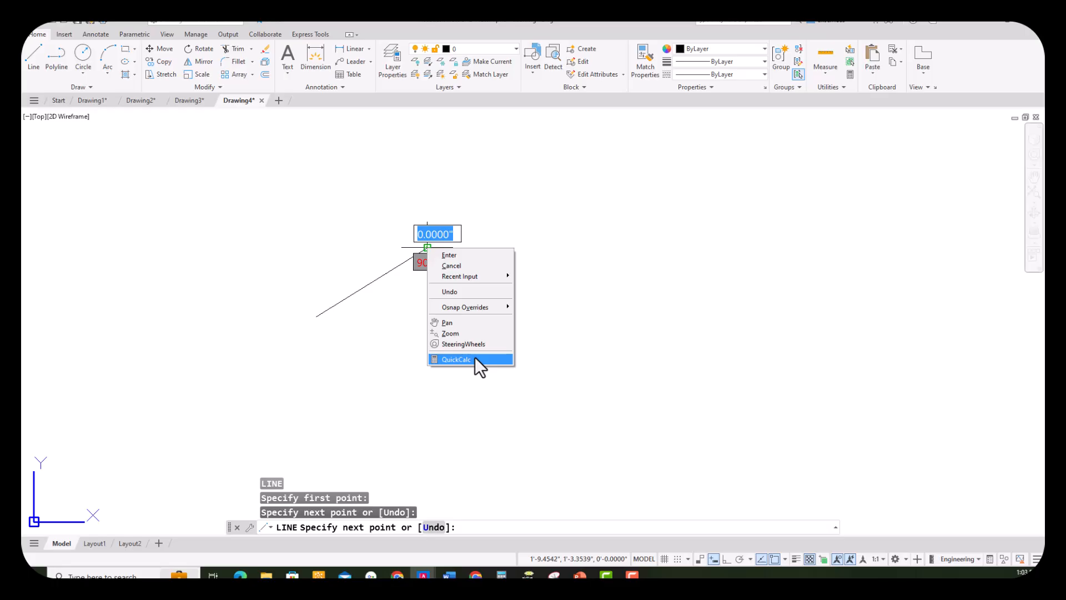
pyautogui.click(472, 256)
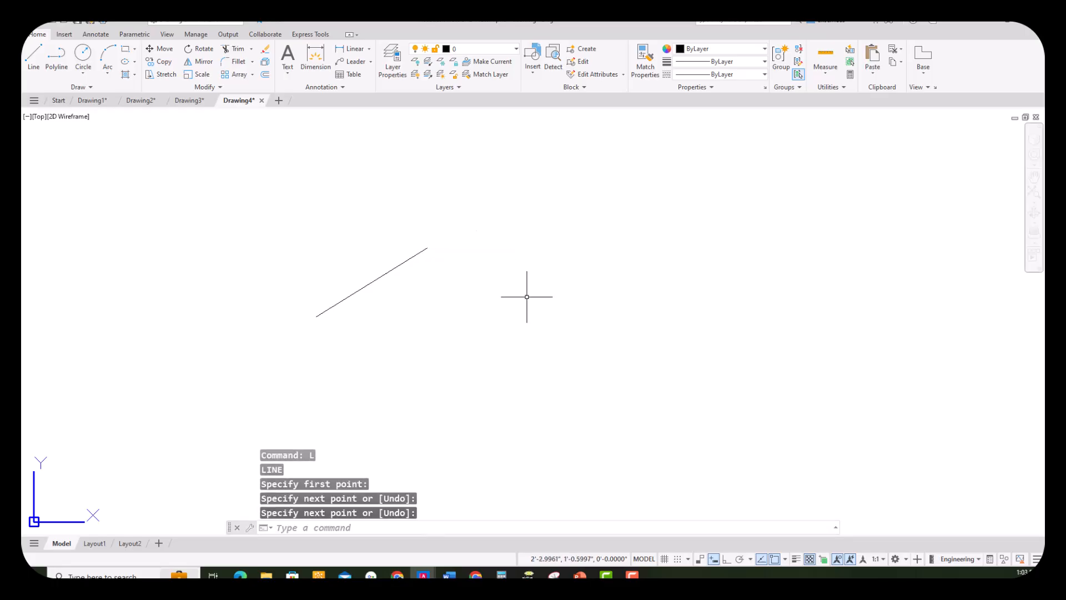
# Step: Repeat the Line command and draw two connected segments forming a V to the right of the single line
pyautogui.rightClick(523, 296)
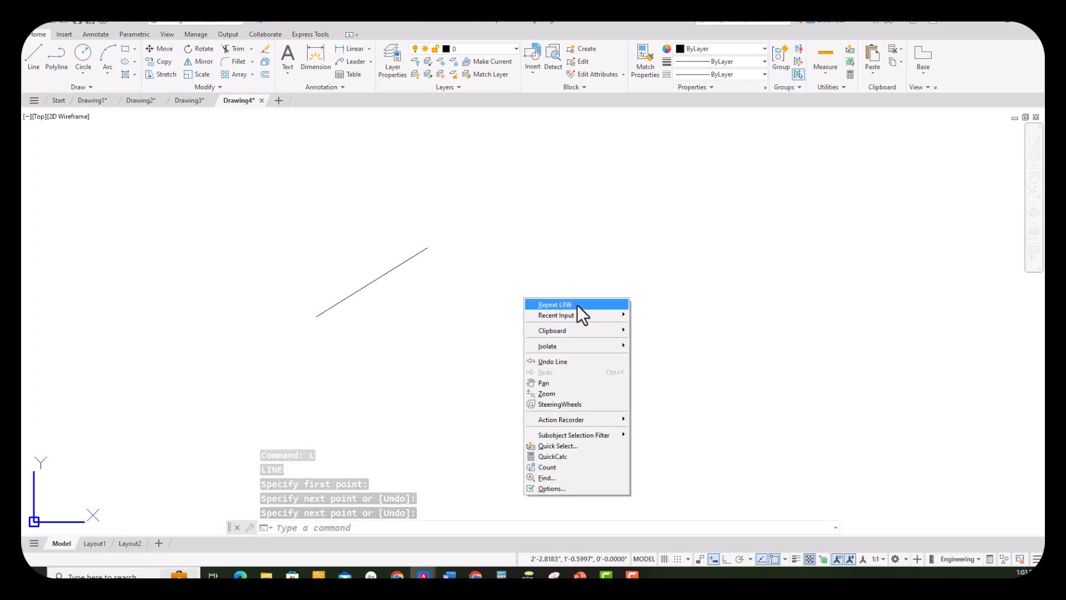
pyautogui.moveTo(577, 314)
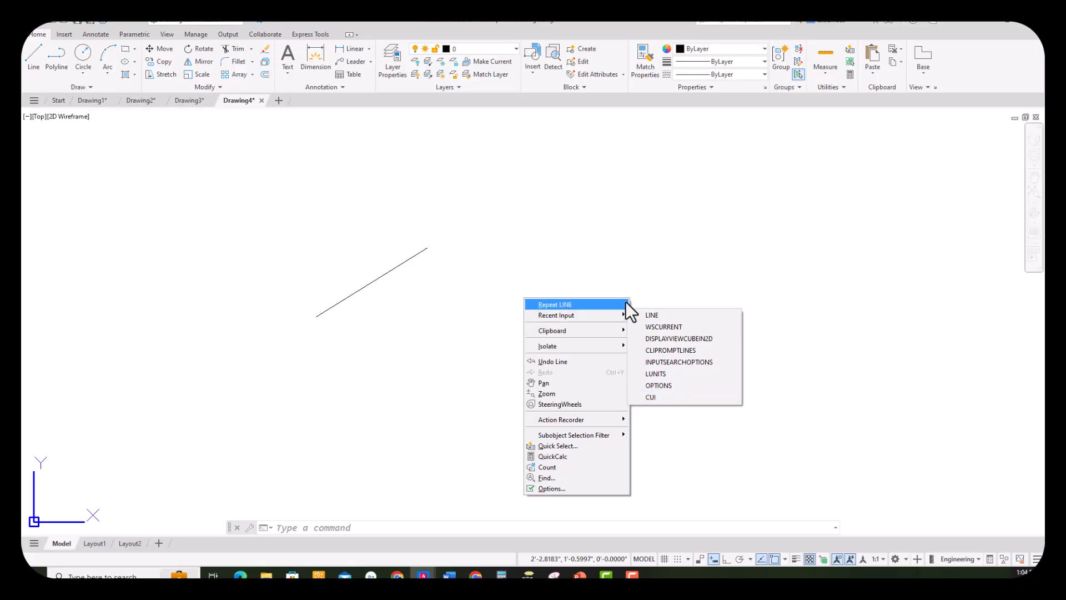
pyautogui.click(557, 304)
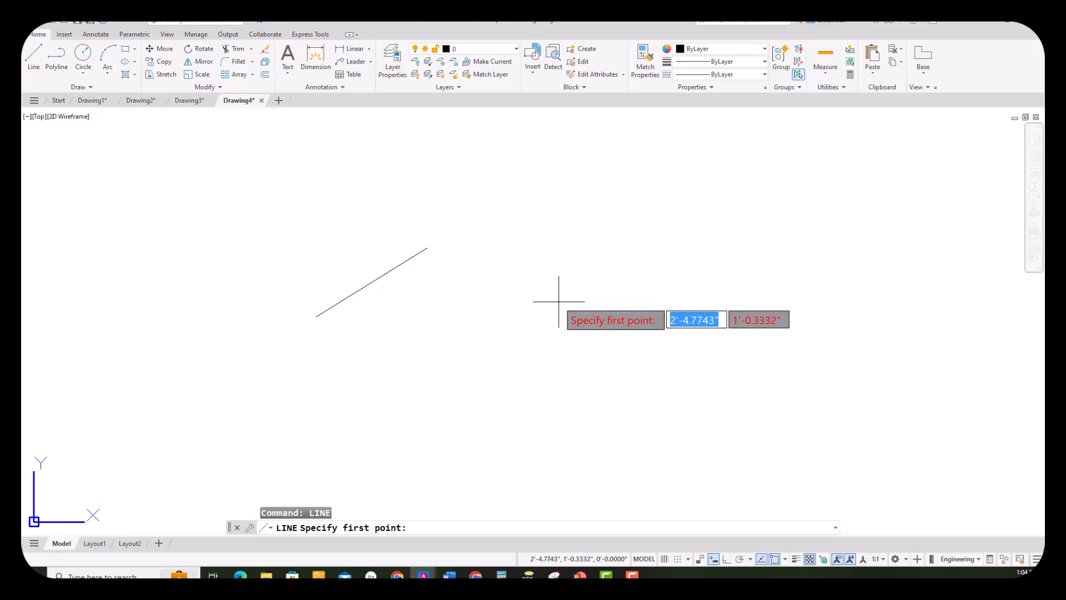
pyautogui.click(495, 318)
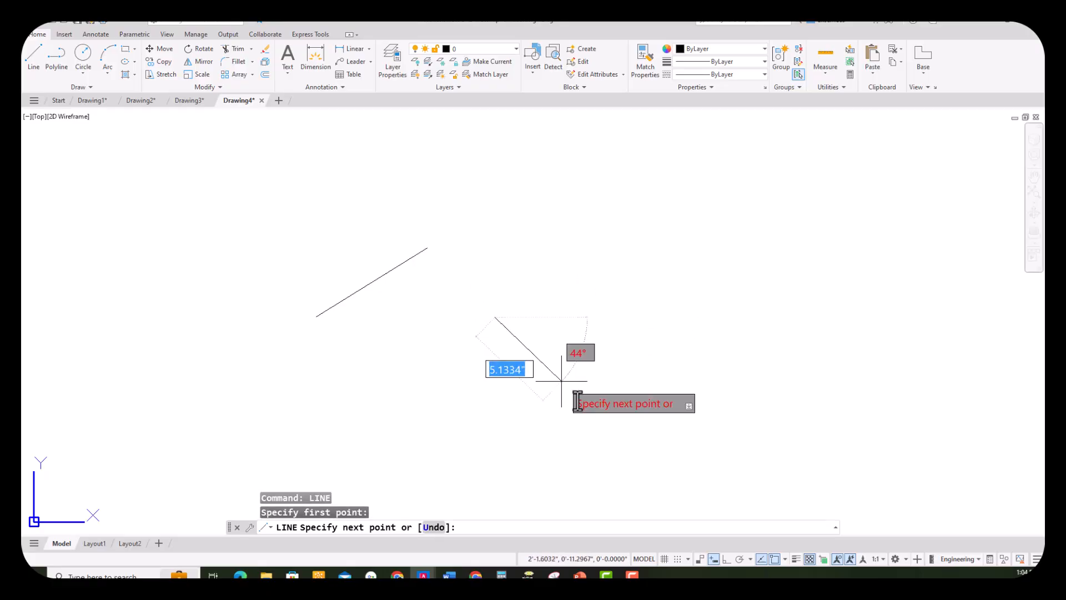
pyautogui.click(587, 414)
pyautogui.click(728, 280)
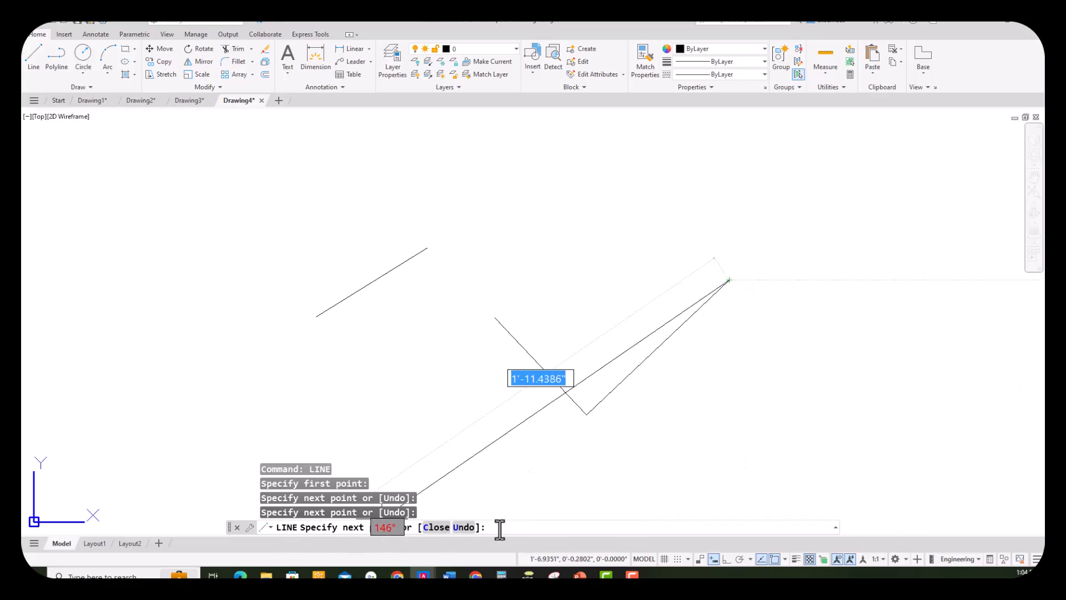
# Step: Undo the V's second segment, redraw it shorter to end at about 2'-11.9", 0'-10.3", and finish the Line command
pyautogui.click(458, 527)
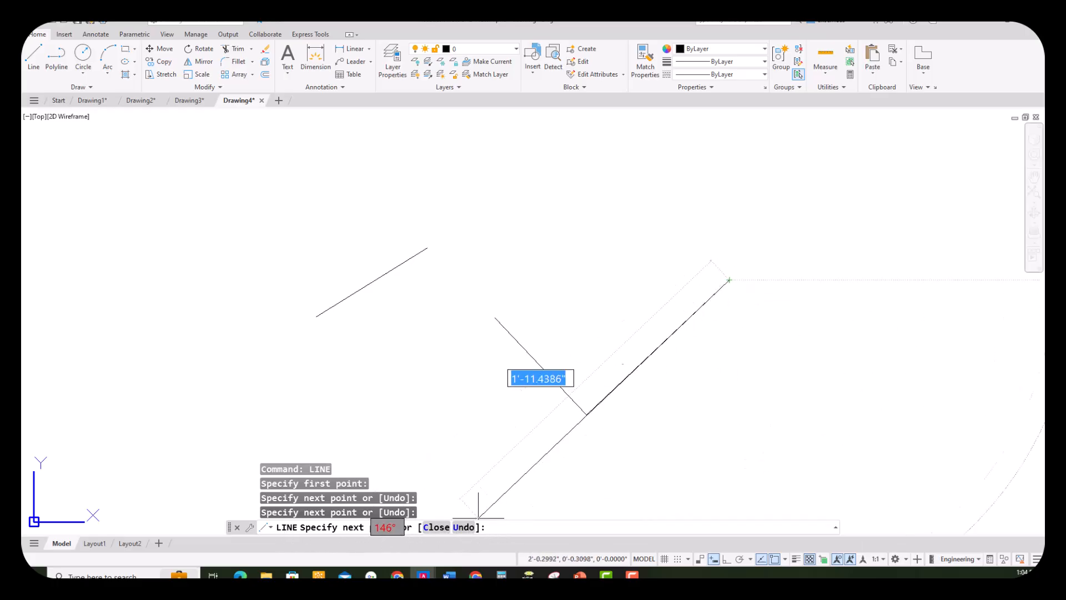
pyautogui.rightClick(702, 241)
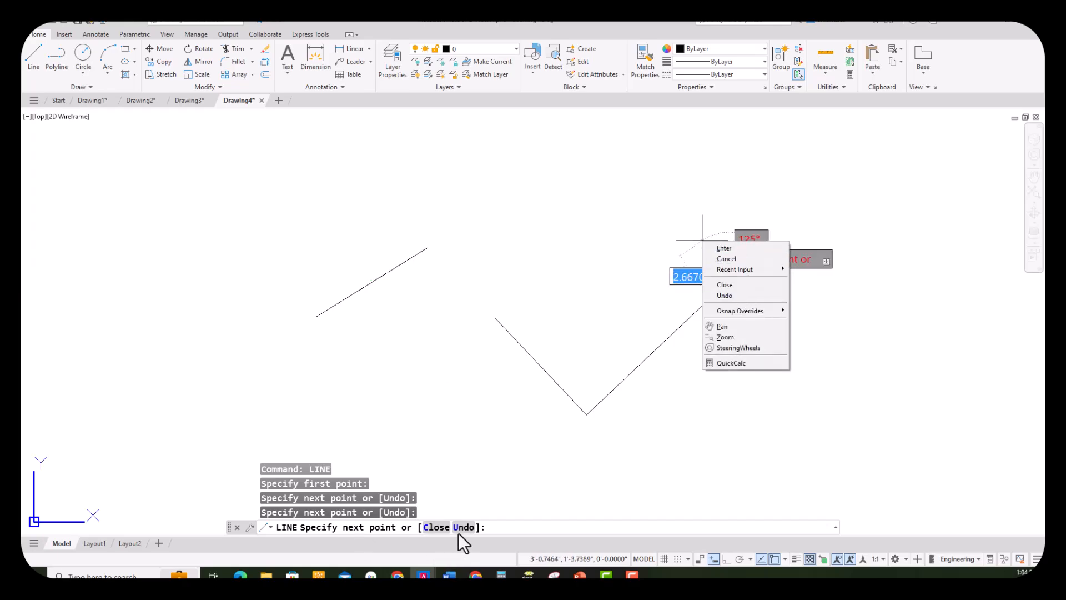
pyautogui.click(508, 527)
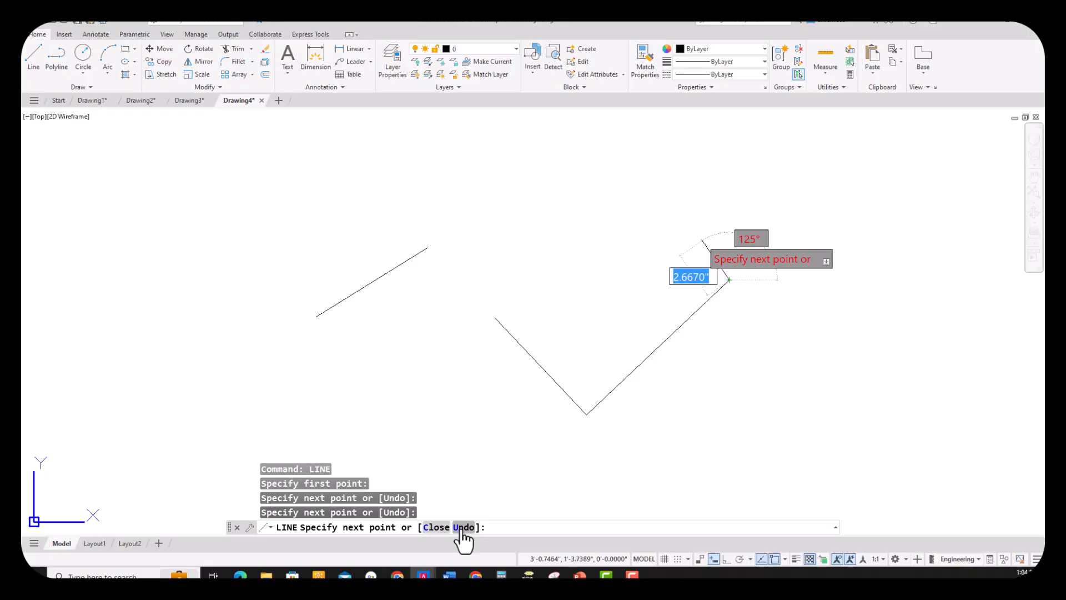
pyautogui.click(461, 528)
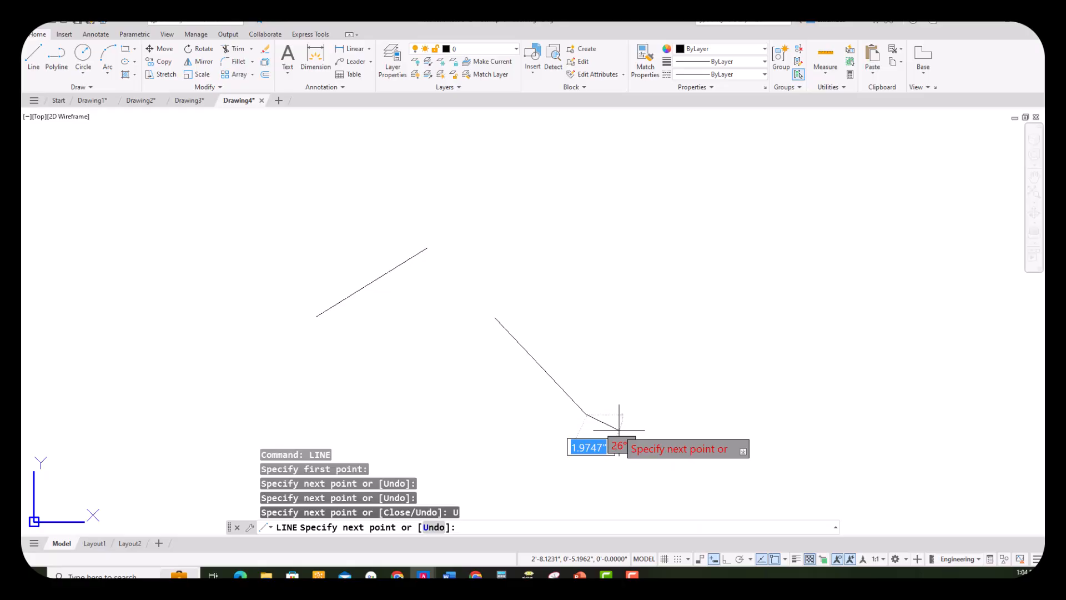
pyautogui.click(686, 338)
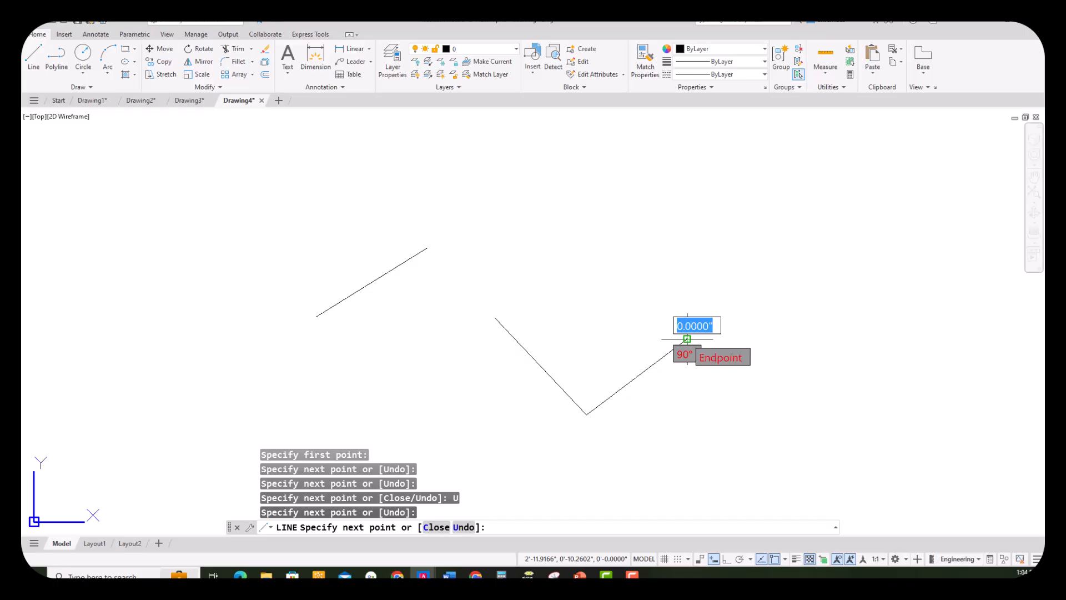
pyautogui.rightClick(710, 361)
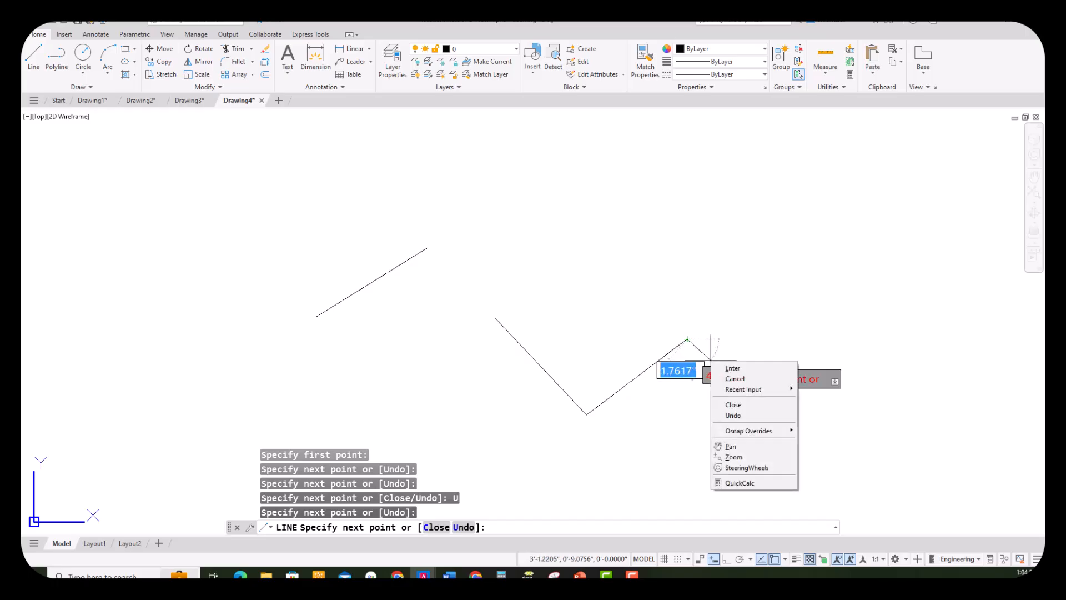
pyautogui.click(749, 371)
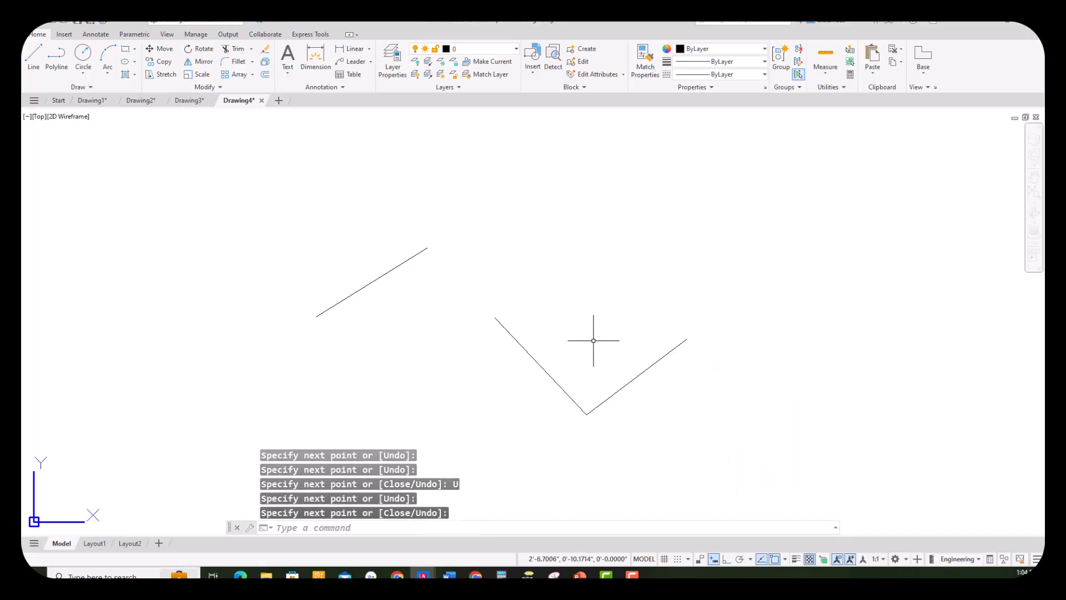
# Step: Try to stretch the single diagonal line by its upper endpoint grip, then exit and clear the selection
pyautogui.click(361, 288)
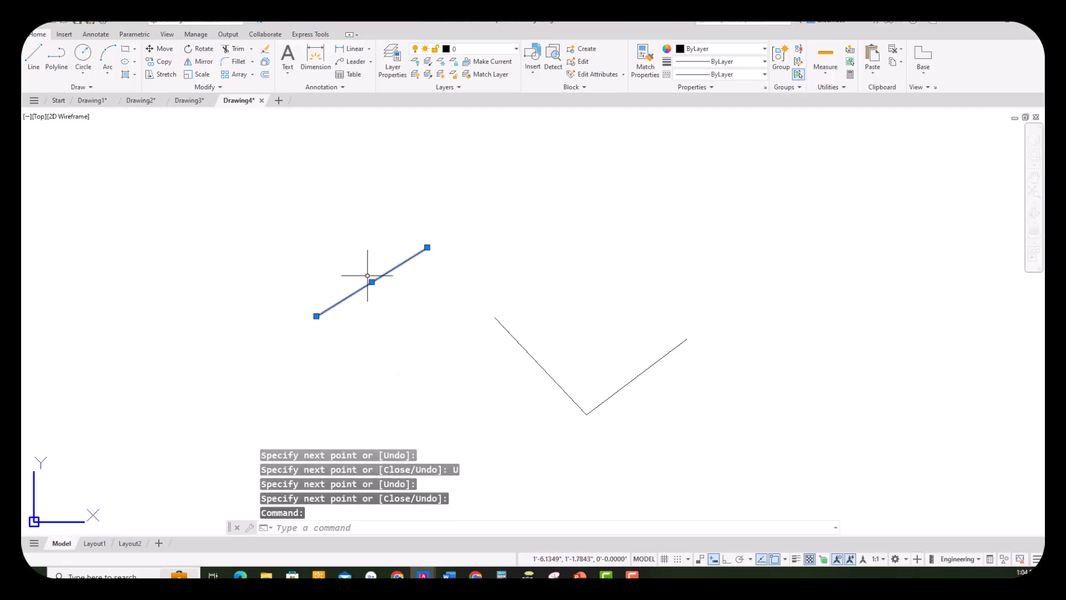
pyautogui.moveTo(427, 247)
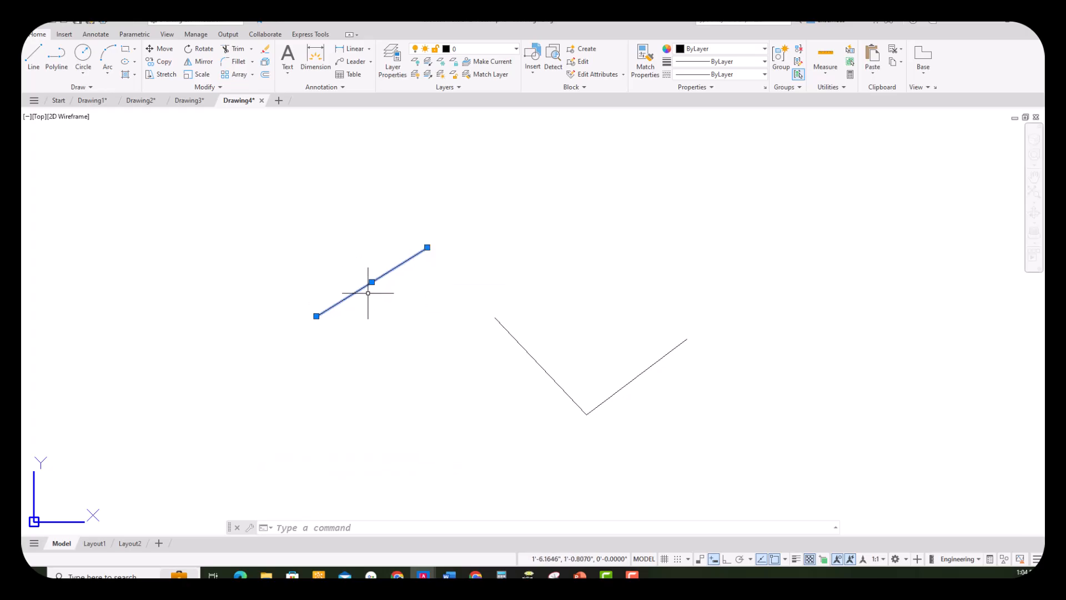
pyautogui.click(426, 247)
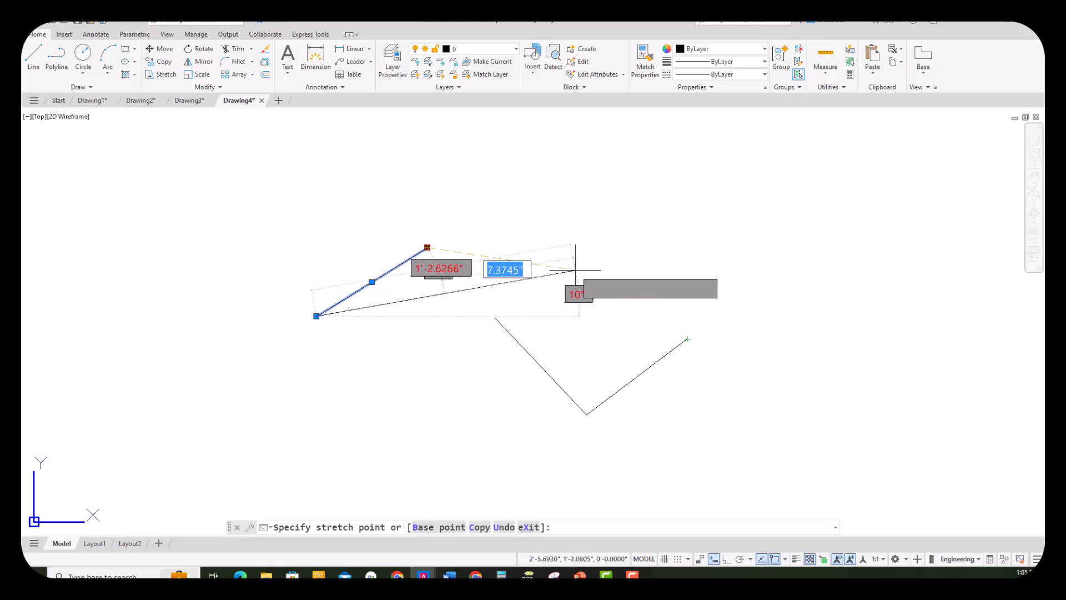
pyautogui.rightClick(525, 261)
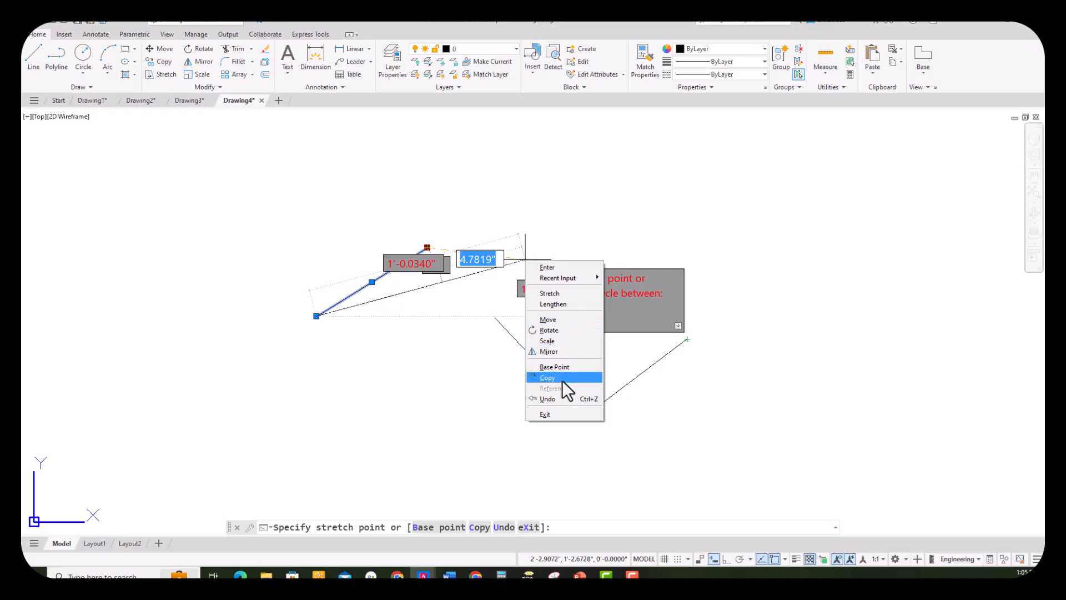
pyautogui.click(554, 413)
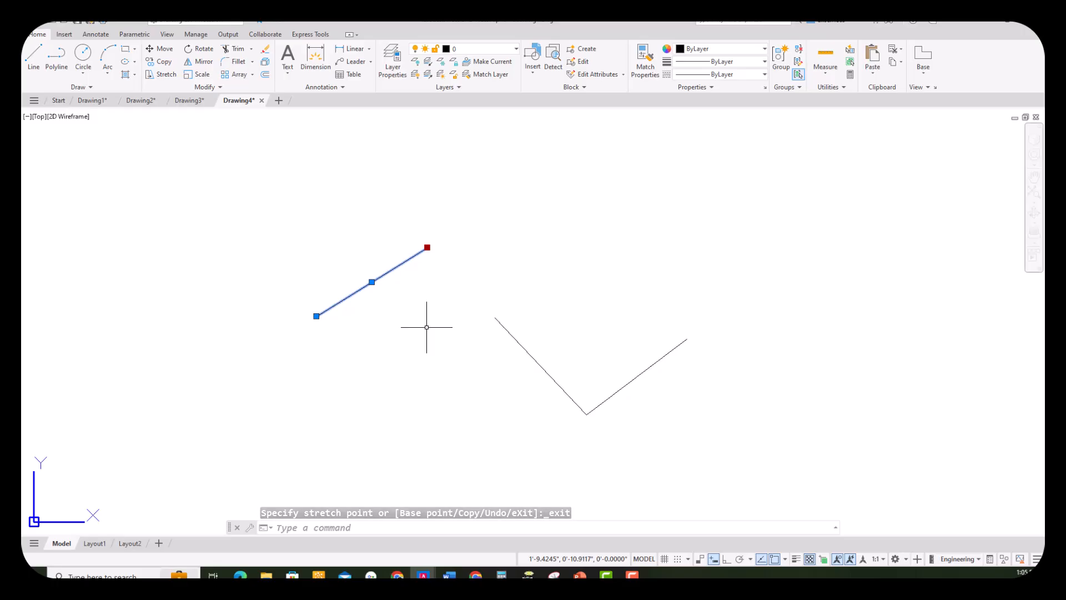
pyautogui.press('Escape')
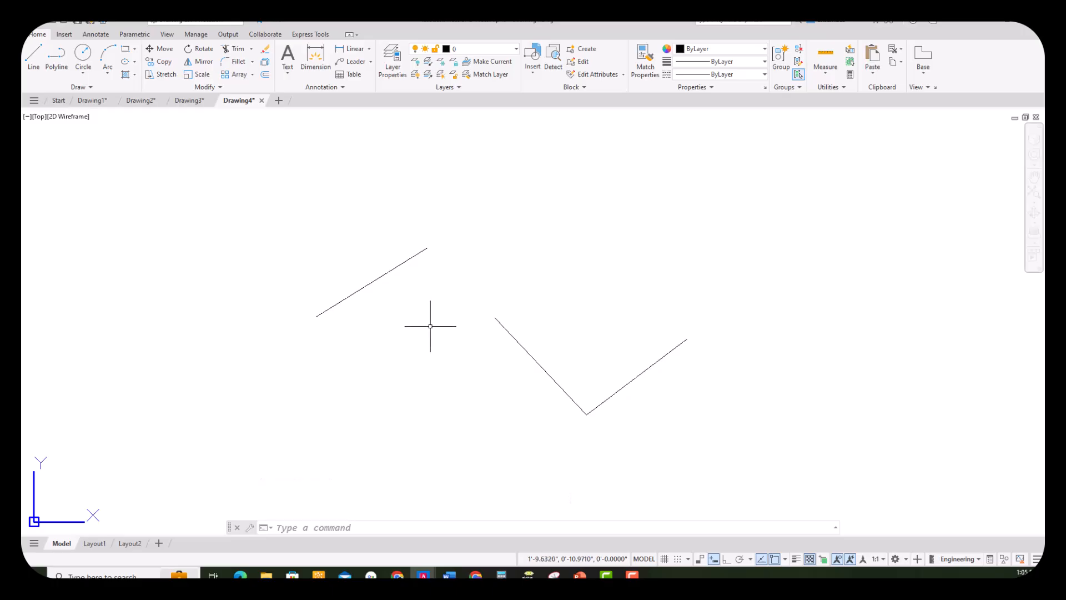
# Step: Select both V segments with a window that encloses them, then clear the selection
pyautogui.click(463, 272)
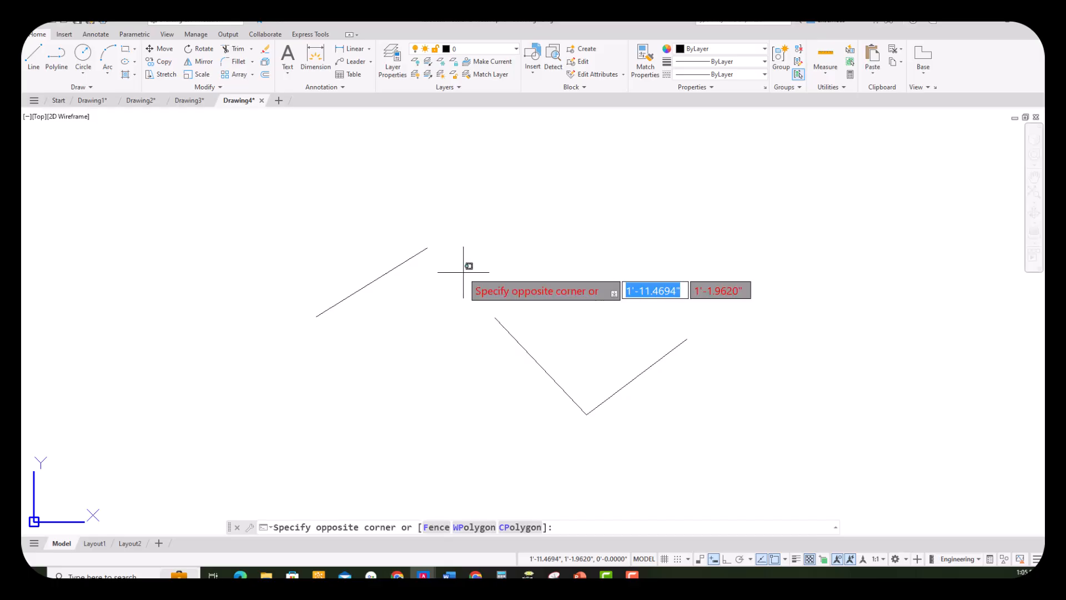
pyautogui.click(721, 426)
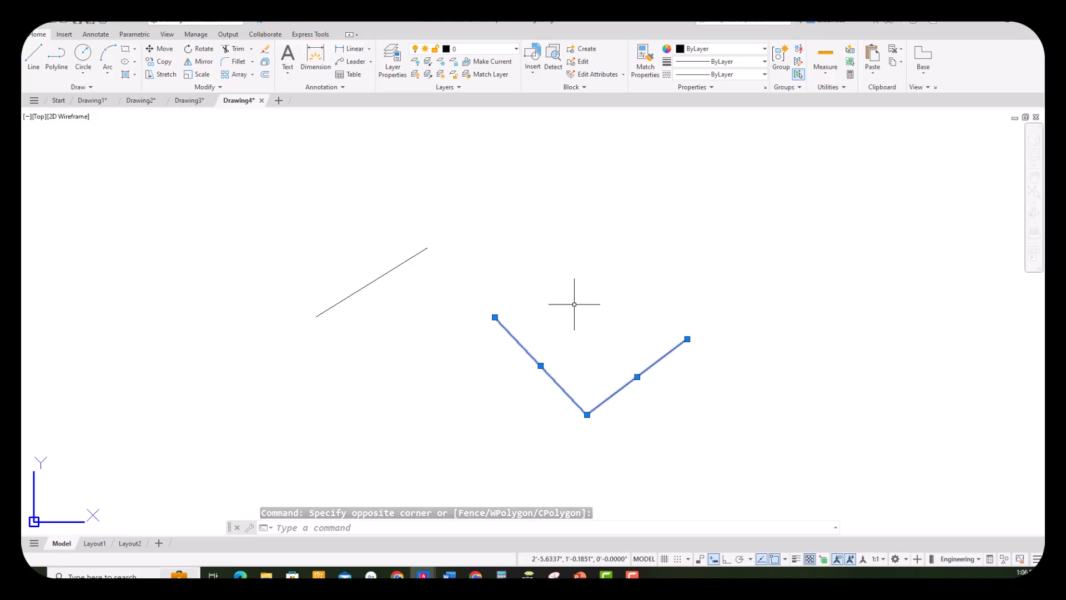
pyautogui.press('Escape')
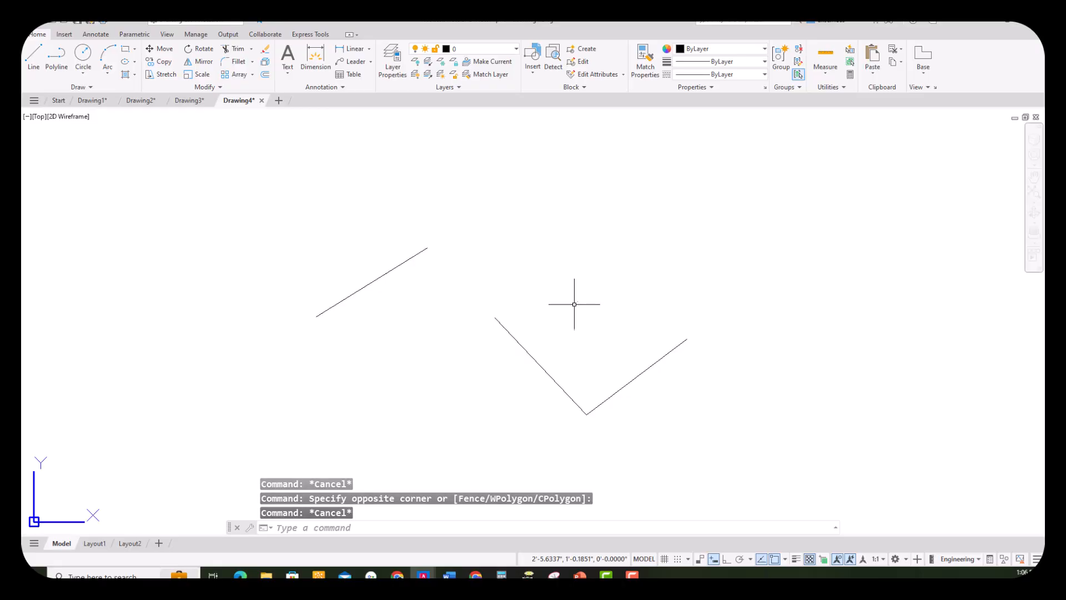
# Step: Select all three lines with one enclosing window, remove the single diagonal line from the selection, and clear the rest
pyautogui.click(277, 194)
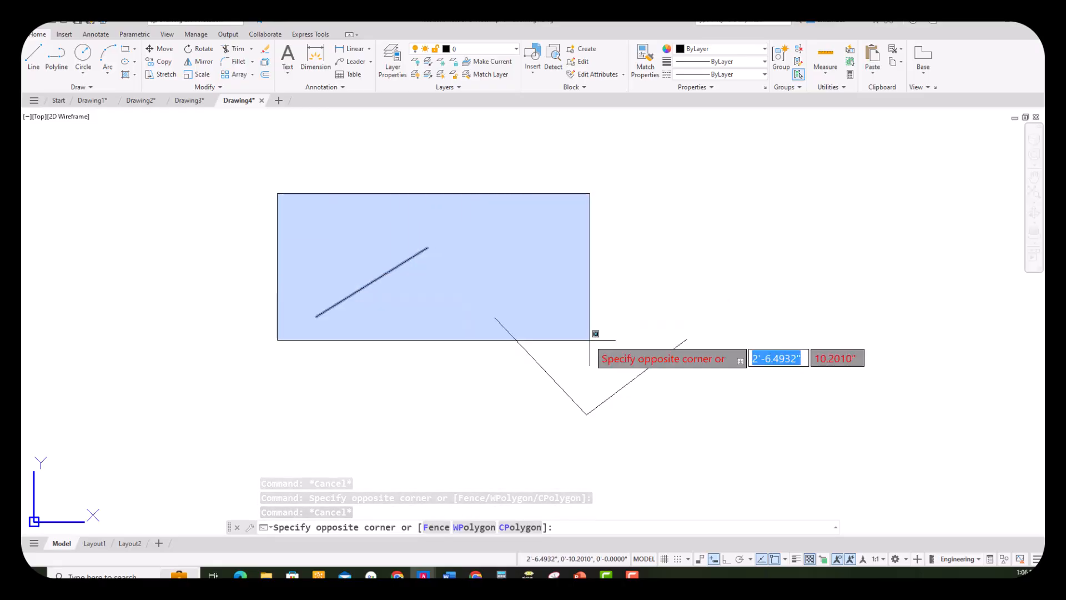
pyautogui.click(728, 433)
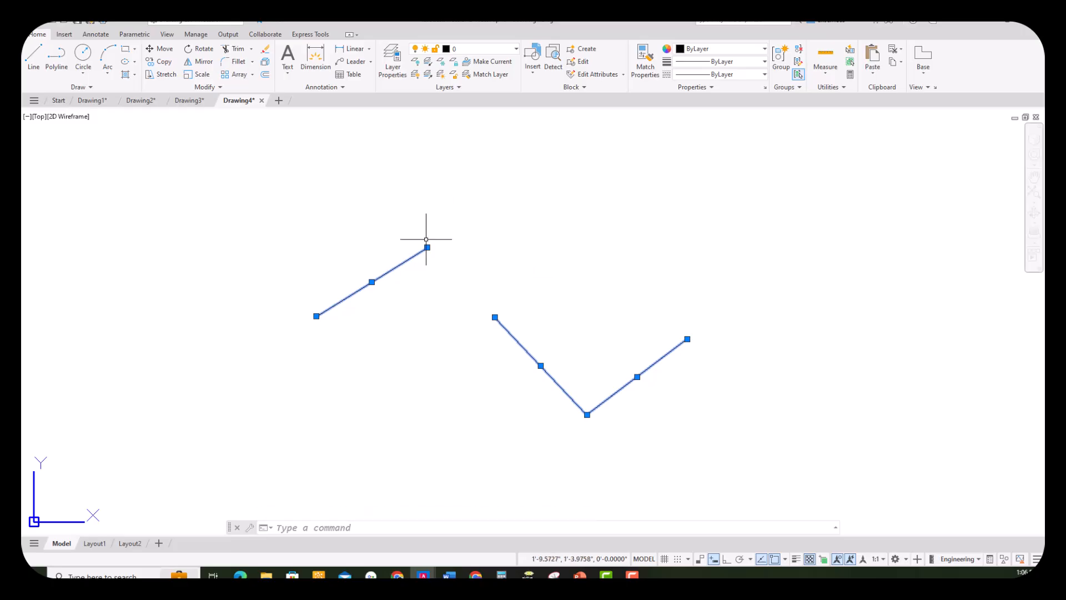
pyautogui.keyDown('shift'); pyautogui.click(383, 277); pyautogui.keyUp('shift')
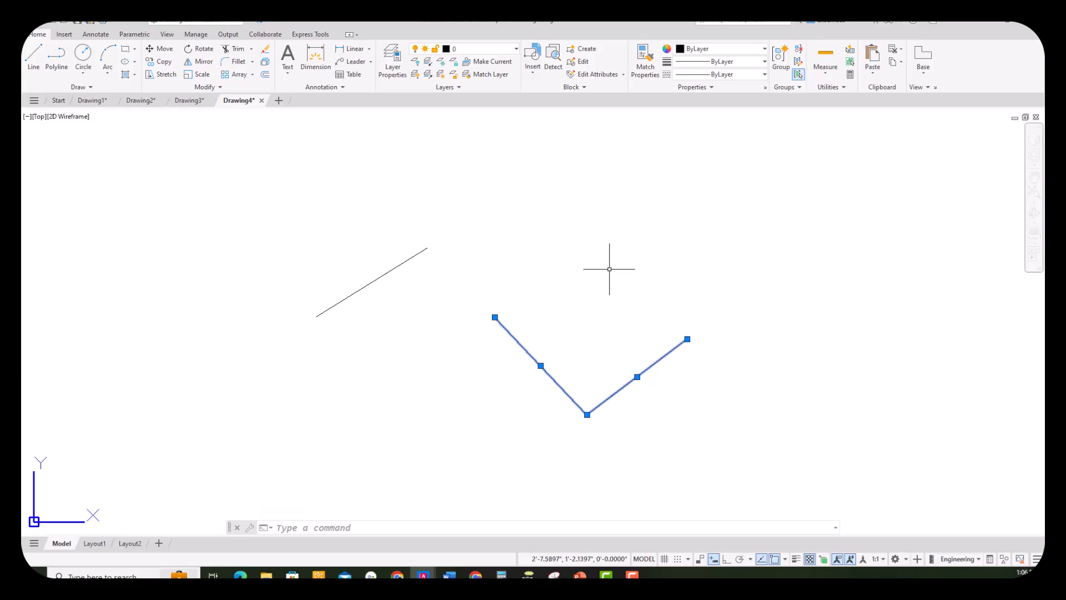
pyautogui.press('Escape')
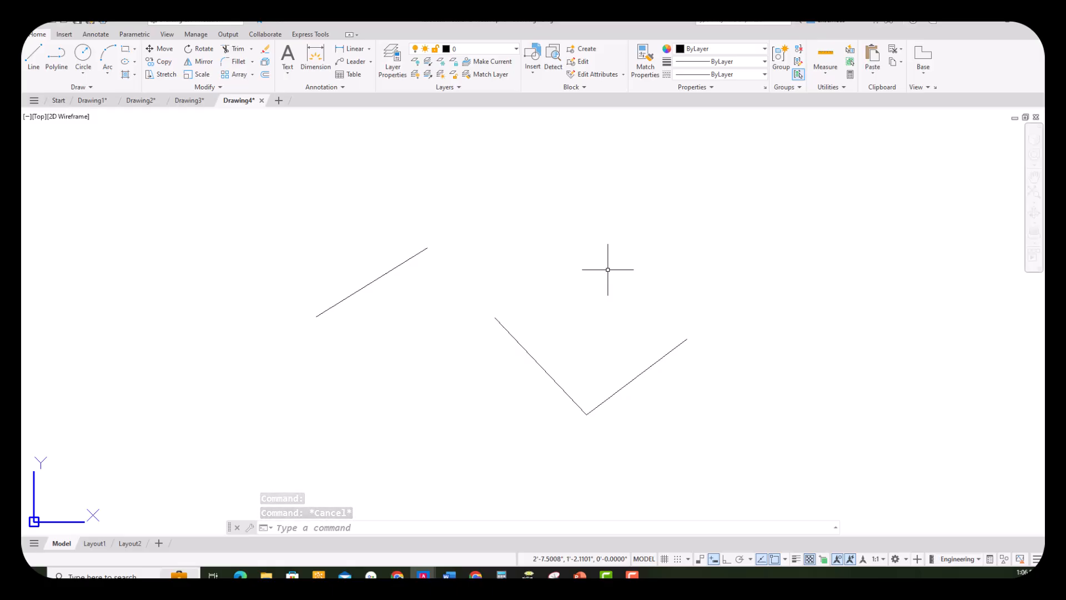
# Step: Select both V segments with a crossing selection, leaving out the single diagonal line
pyautogui.click(761, 264)
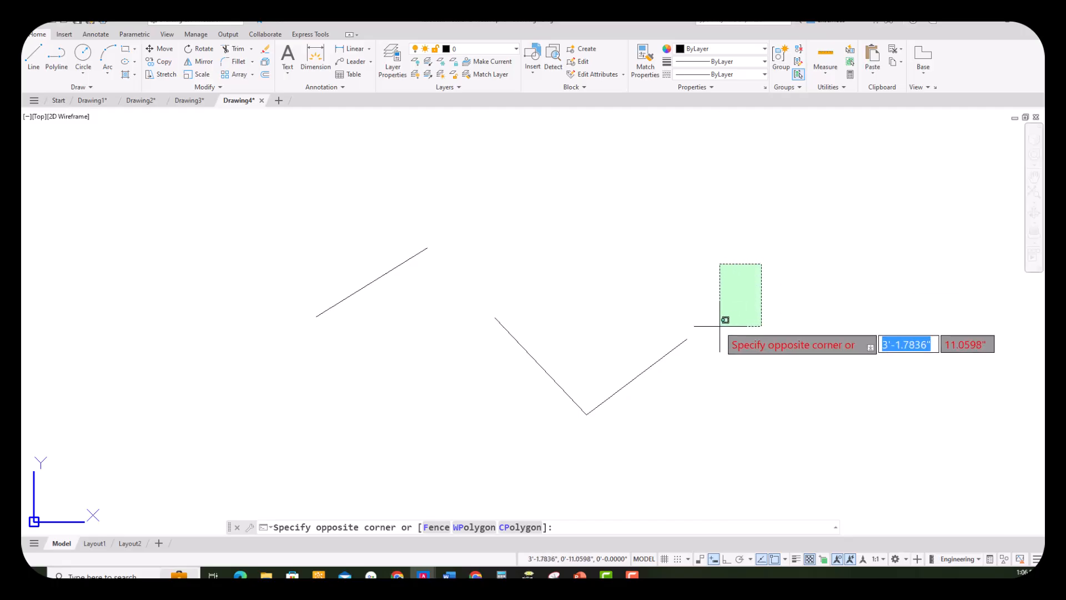
pyautogui.click(440, 392)
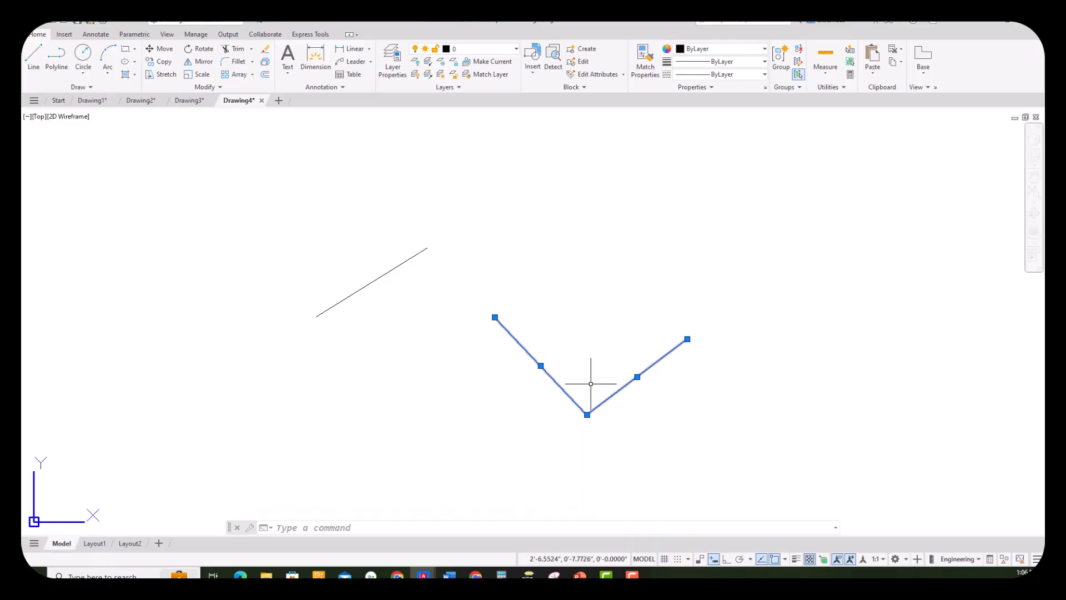
# Step: Clear the selection of both V segments
pyautogui.press('Escape')
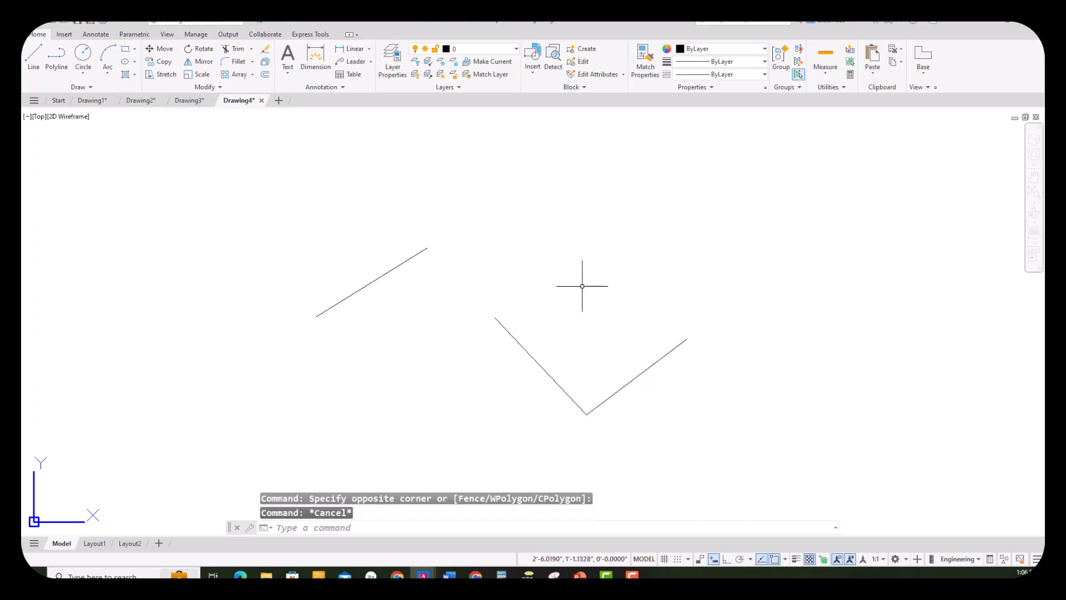
pyautogui.click(463, 249)
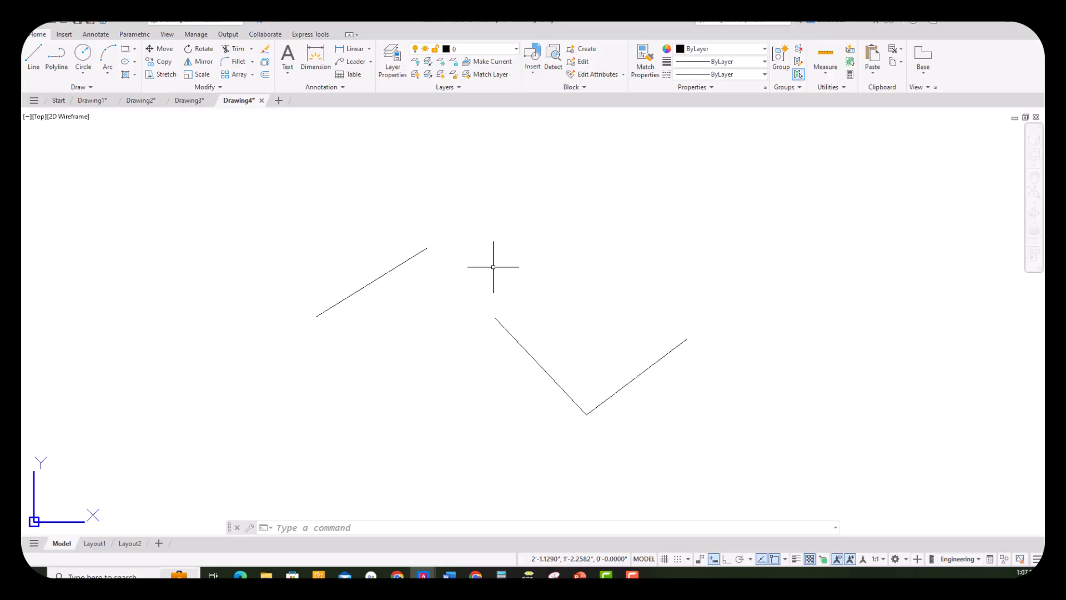
# Step: Enable the option to allow press and drag for Lasso in the selection options and accept the change
pyautogui.click(315, 530)
pyautogui.rightClick(315, 528)
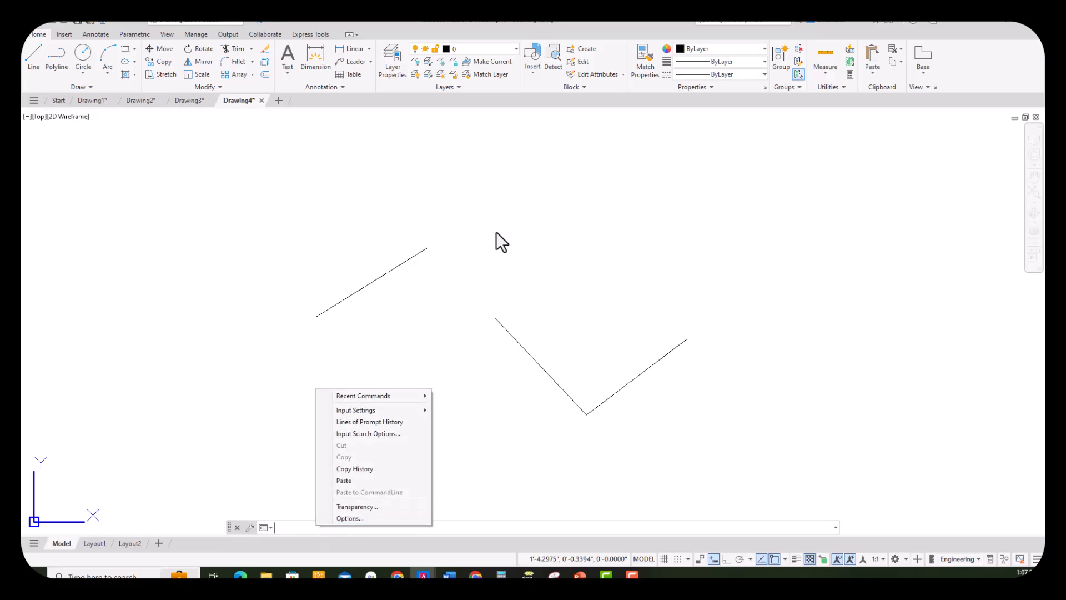
pyautogui.click(349, 517)
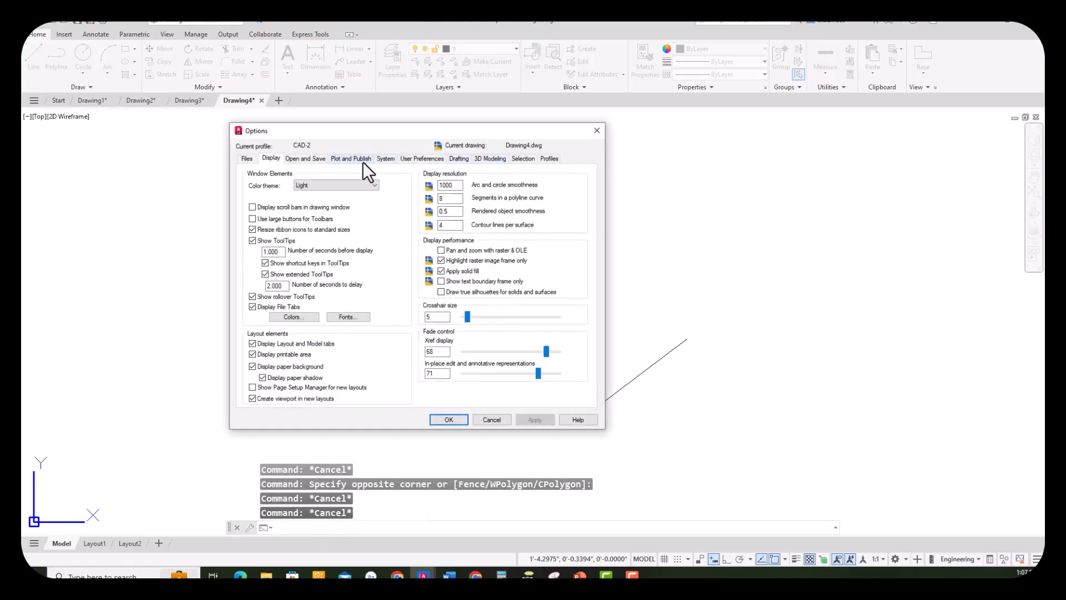
pyautogui.click(523, 158)
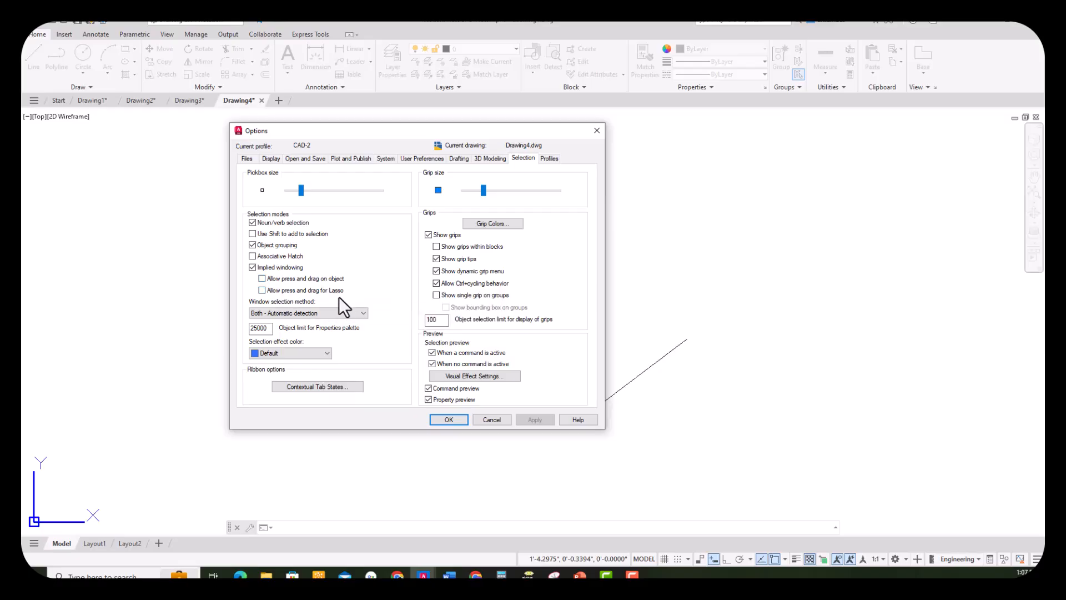
pyautogui.click(262, 291)
pyautogui.click(448, 419)
# Step: Try a window lasso around the V, select both V segments with a crossing lasso, and clear the selection
pyautogui.moveTo(460, 290)
pyautogui.mouseDown()
pyautogui.moveTo(514, 333)
pyautogui.moveTo(600, 305)
pyautogui.moveTo(759, 332)
pyautogui.moveTo(626, 428)
pyautogui.moveTo(457, 426)
pyautogui.moveTo(631, 397)
pyautogui.moveTo(501, 355)
pyautogui.mouseUp()
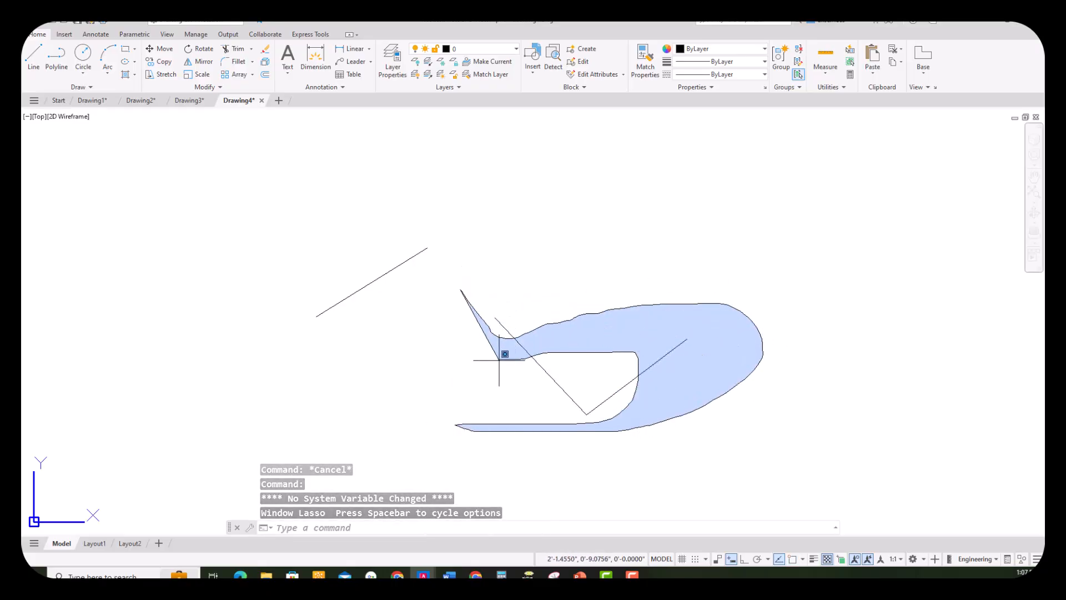
pyautogui.press('Escape')
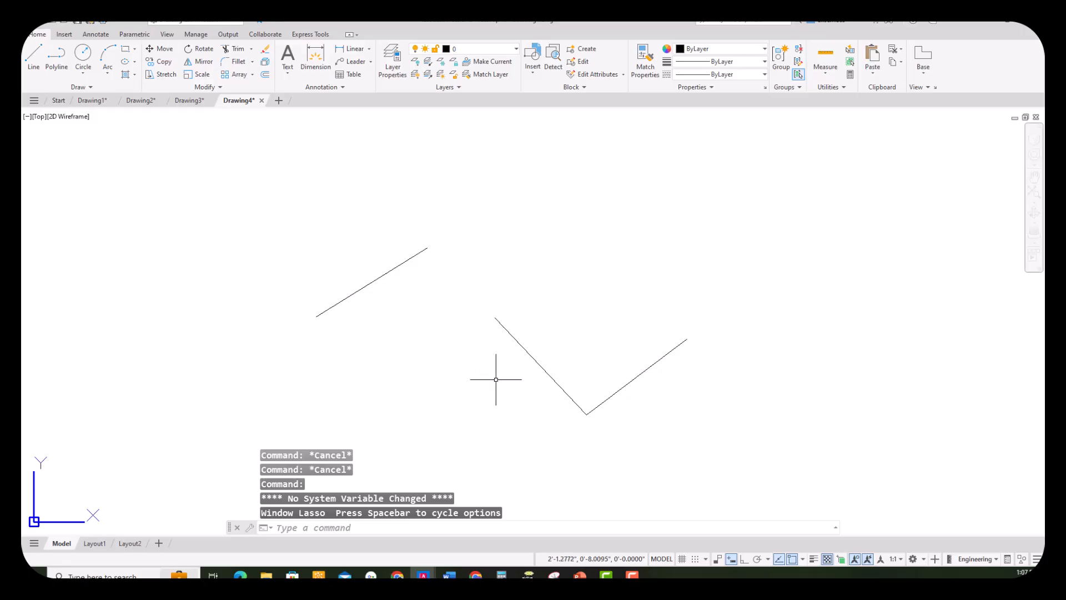
pyautogui.moveTo(476, 294)
pyautogui.mouseDown()
pyautogui.moveTo(474, 319)
pyautogui.moveTo(621, 331)
pyautogui.moveTo(742, 363)
pyautogui.moveTo(661, 397)
pyautogui.moveTo(674, 402)
pyautogui.mouseUp()
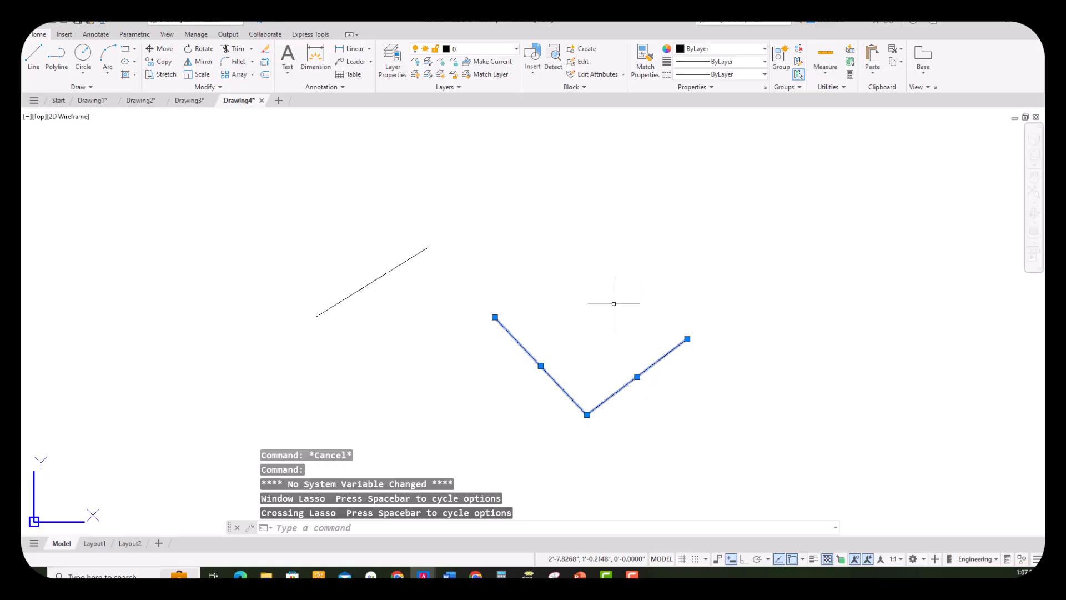
pyautogui.press('Escape')
# Step: Turn off press-and-drag Lasso and implied windowing in the selection options, and apply the changes
pyautogui.rightClick(614, 253)
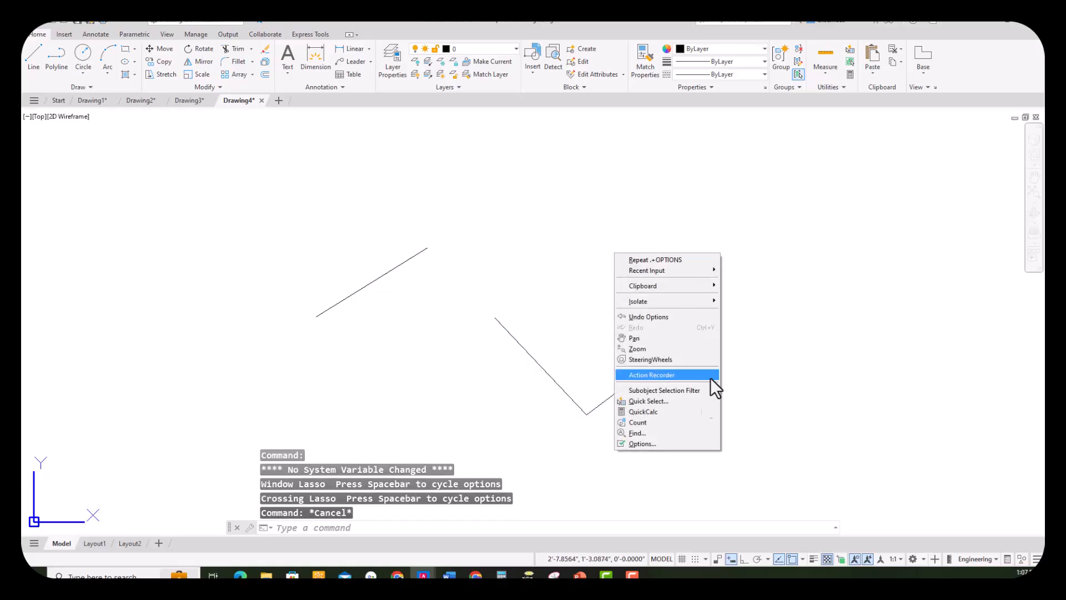
pyautogui.click(655, 445)
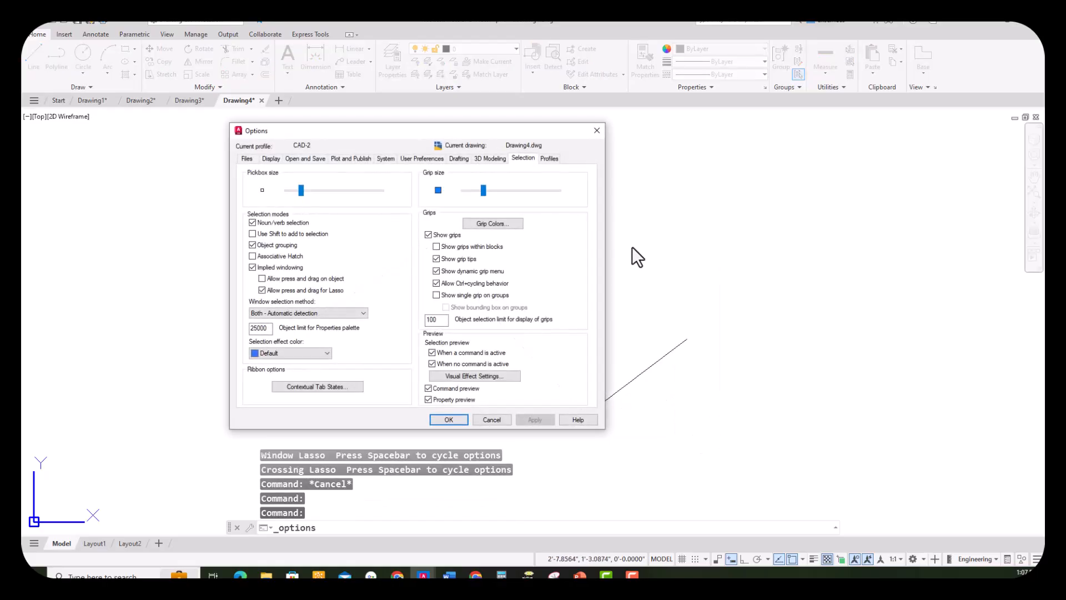
pyautogui.click(262, 290)
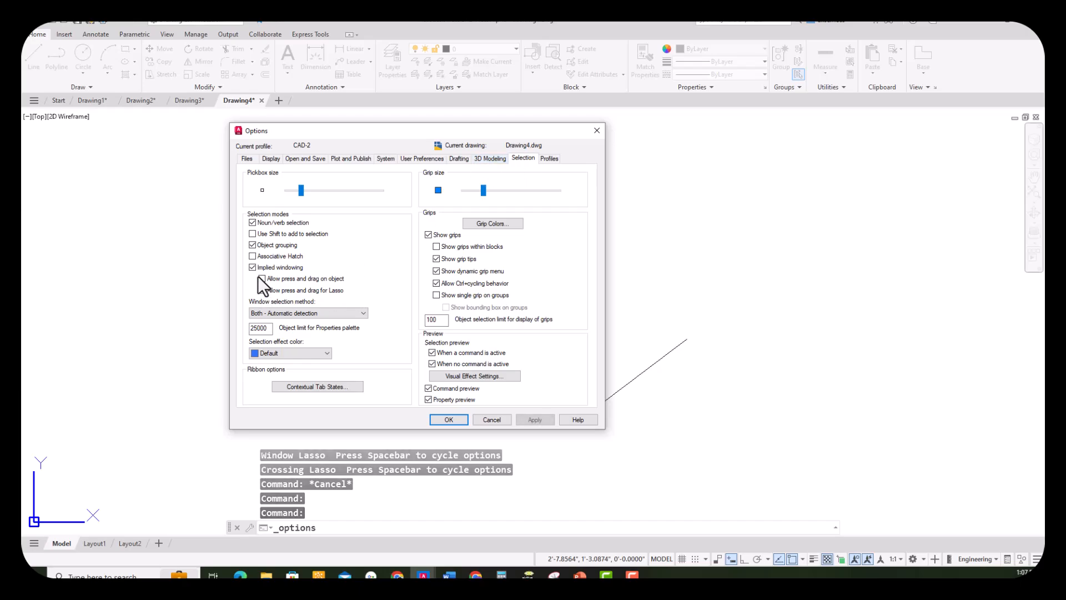
pyautogui.click(252, 267)
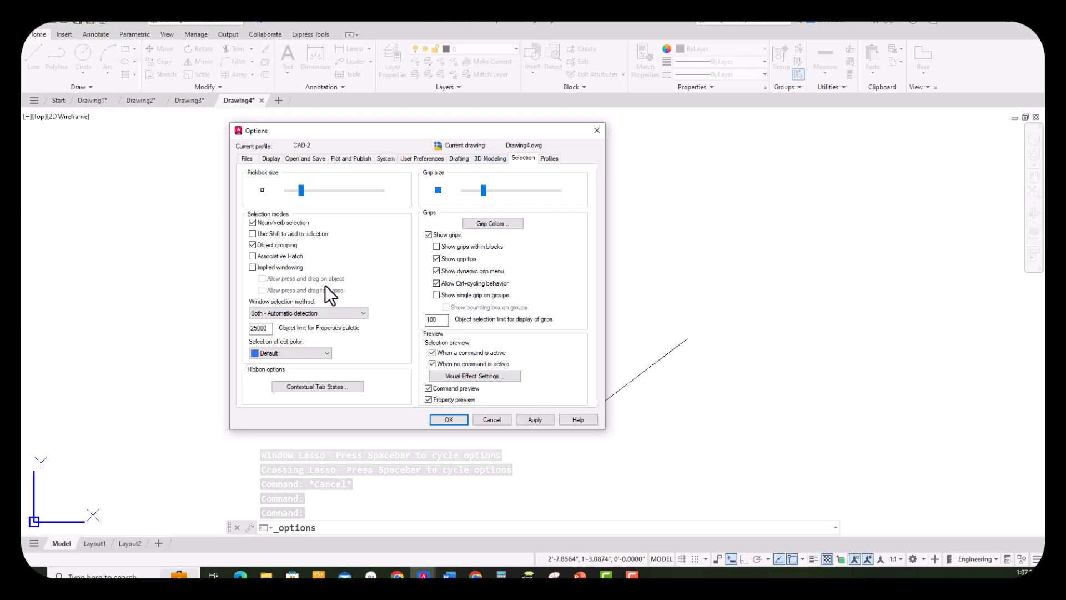
pyautogui.click(535, 420)
pyautogui.click(449, 421)
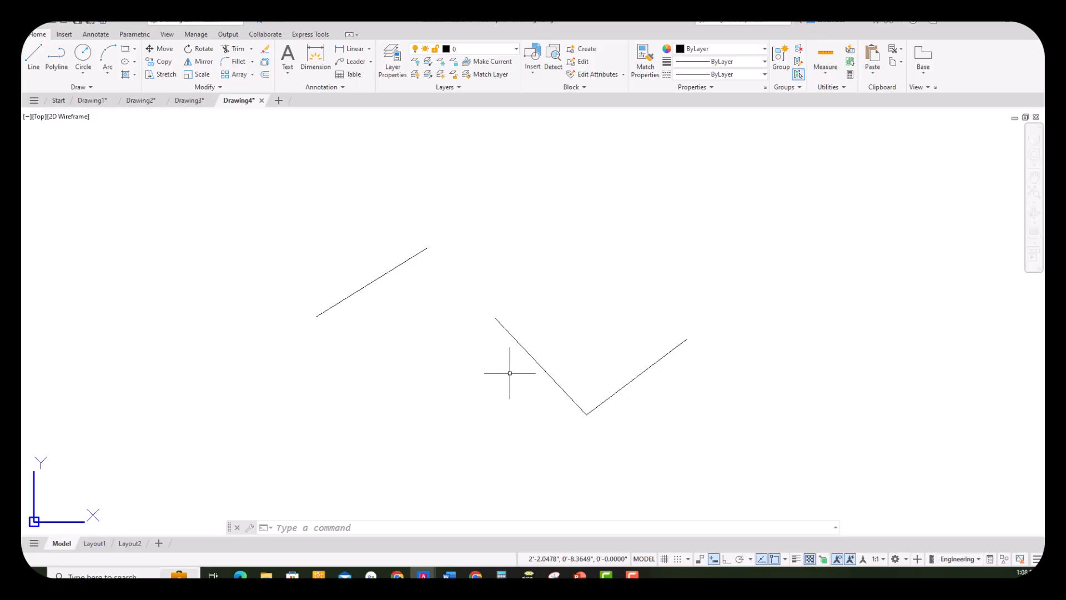
# Step: Practise zooming in and out around the V's left segment, and zoom to the drawing's extents
pyautogui.scroll(-3, 510, 352)
pyautogui.scroll(8, 510, 353)
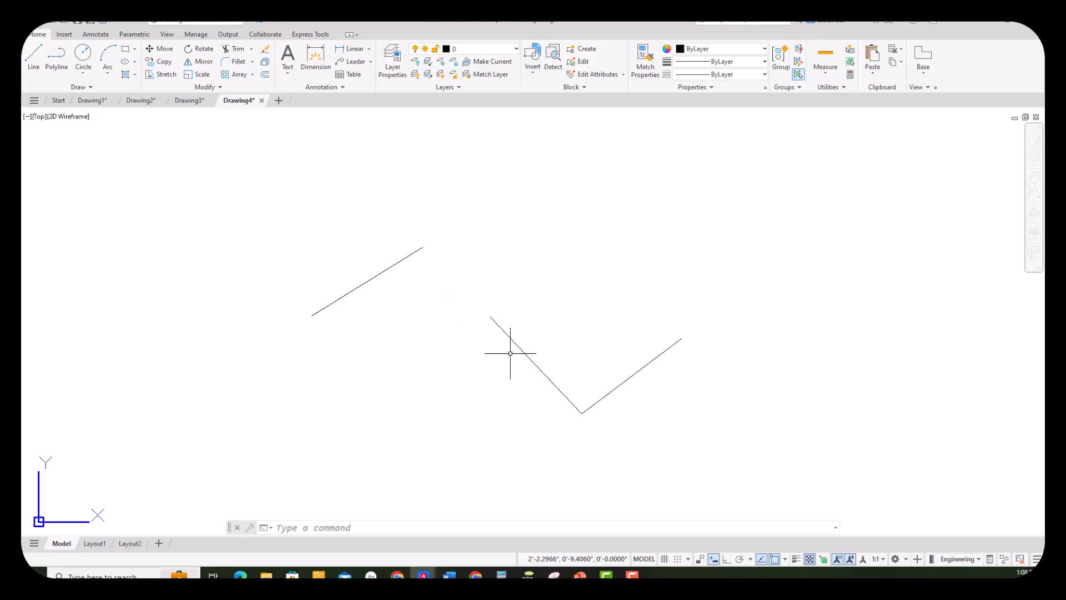
pyautogui.scroll(-8, 510, 352)
pyautogui.scroll(-6, 510, 353)
pyautogui.scroll(10, 510, 353)
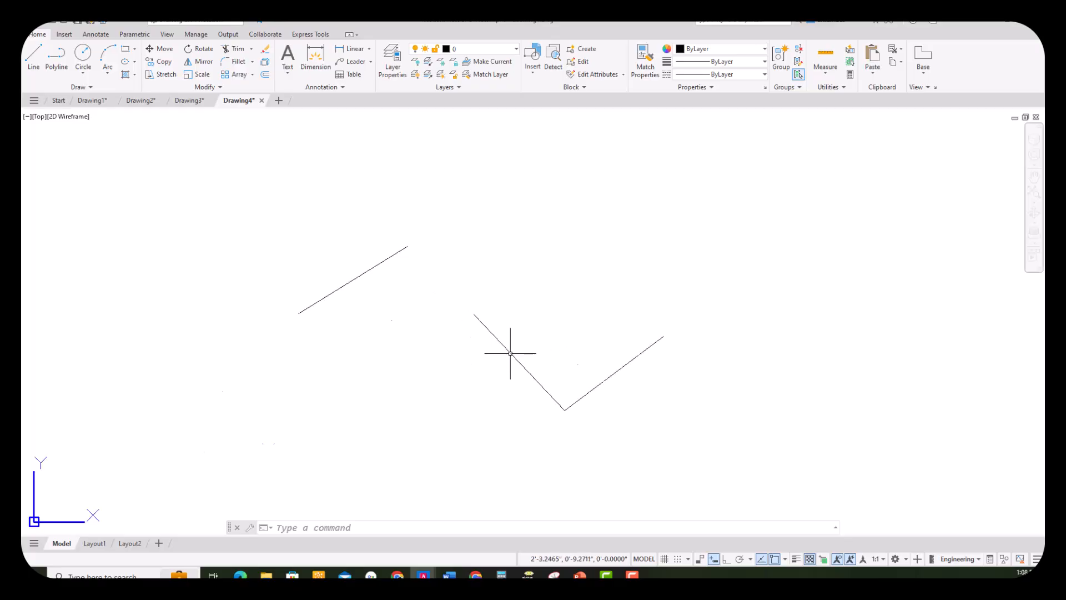
pyautogui.scroll(-2, 510, 353)
pyautogui.scroll(-3, 509, 353)
pyautogui.scroll(5, 510, 352)
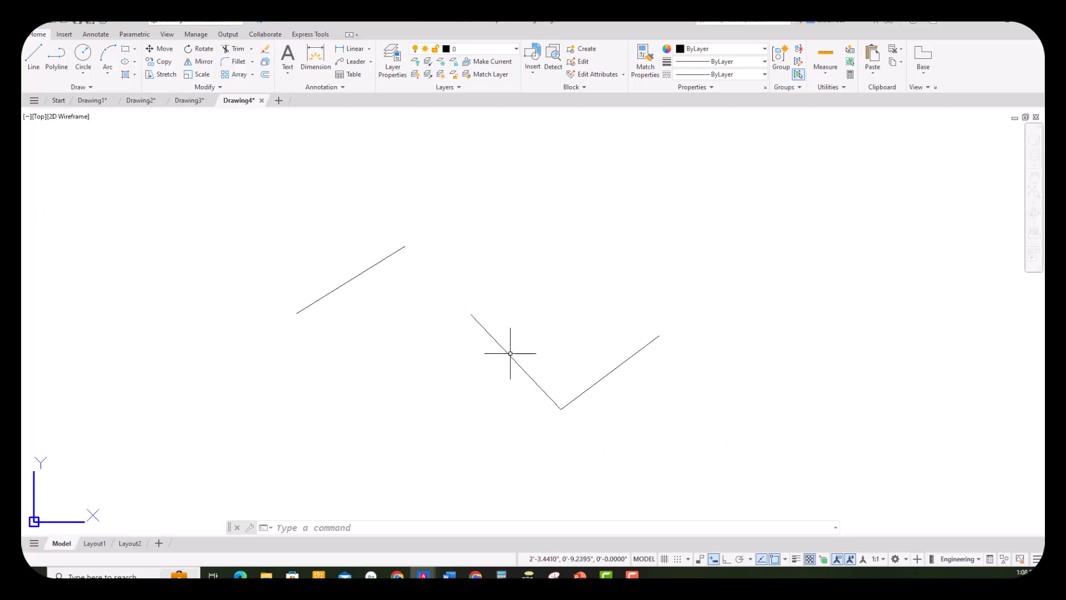
pyautogui.middleClick(538, 340)
pyautogui.middleClick(538, 340)
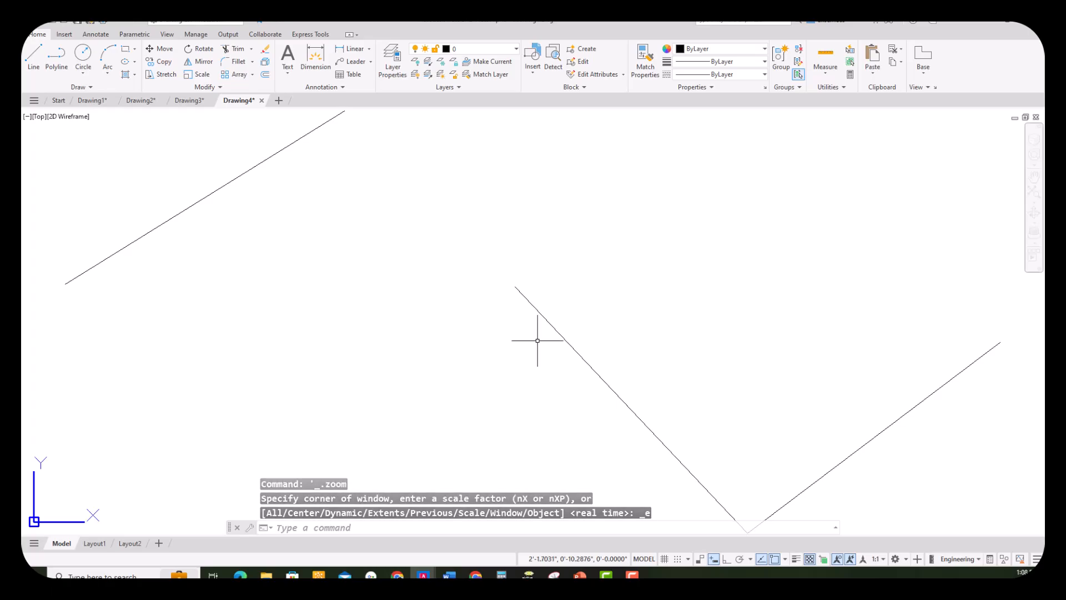
# Step: Zoom repeatedly out and in around the upper part of the V's left segment, ending with a zoomed-out view of all three lines
pyautogui.scroll(-4, 538, 340)
pyautogui.scroll(2, 538, 340)
pyautogui.scroll(-6, 538, 341)
pyautogui.scroll(6, 537, 341)
pyautogui.scroll(-4, 537, 341)
pyautogui.scroll(-2, 537, 341)
pyautogui.scroll(4, 537, 341)
pyautogui.scroll(-4, 537, 340)
pyautogui.scroll(4, 537, 340)
pyautogui.scroll(-4, 537, 340)
pyautogui.scroll(8, 537, 340)
pyautogui.scroll(-8, 538, 340)
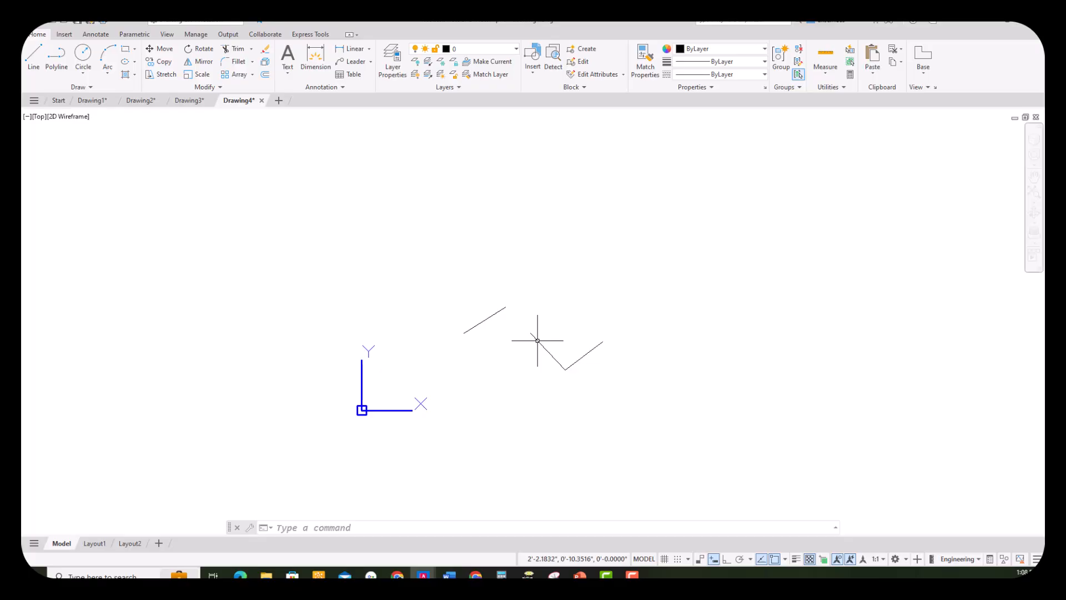
# Step: Enlarge and reduce the view around different points on the V, keeping all three lines in view at the end
pyautogui.scroll(3, 537, 340)
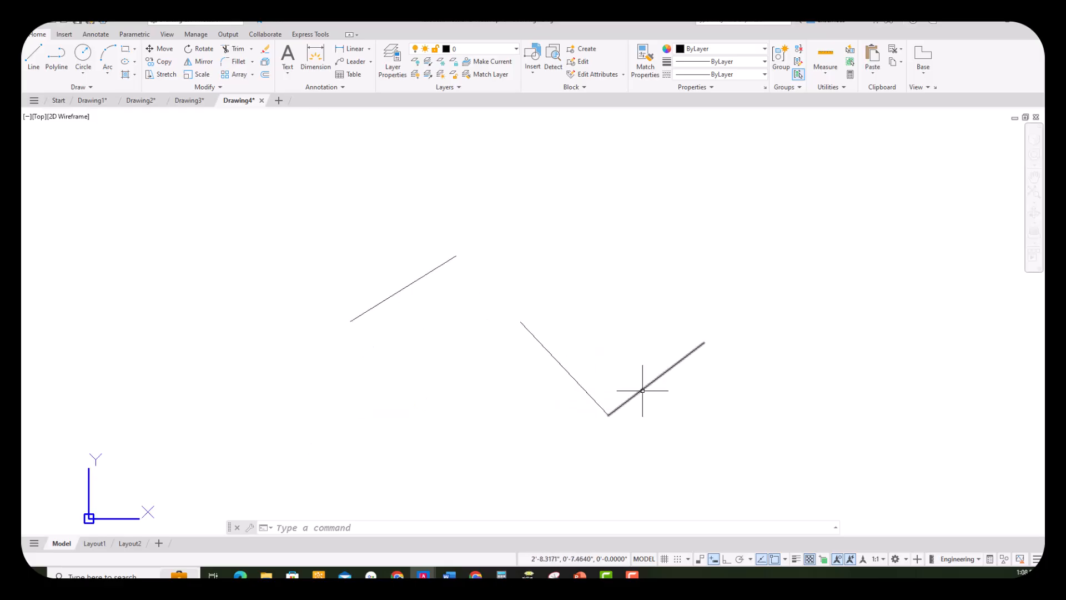
pyautogui.scroll(3, 543, 368)
pyautogui.scroll(-5, 539, 370)
pyautogui.scroll(-5, 540, 370)
pyautogui.scroll(6, 539, 369)
pyautogui.scroll(-3, 539, 370)
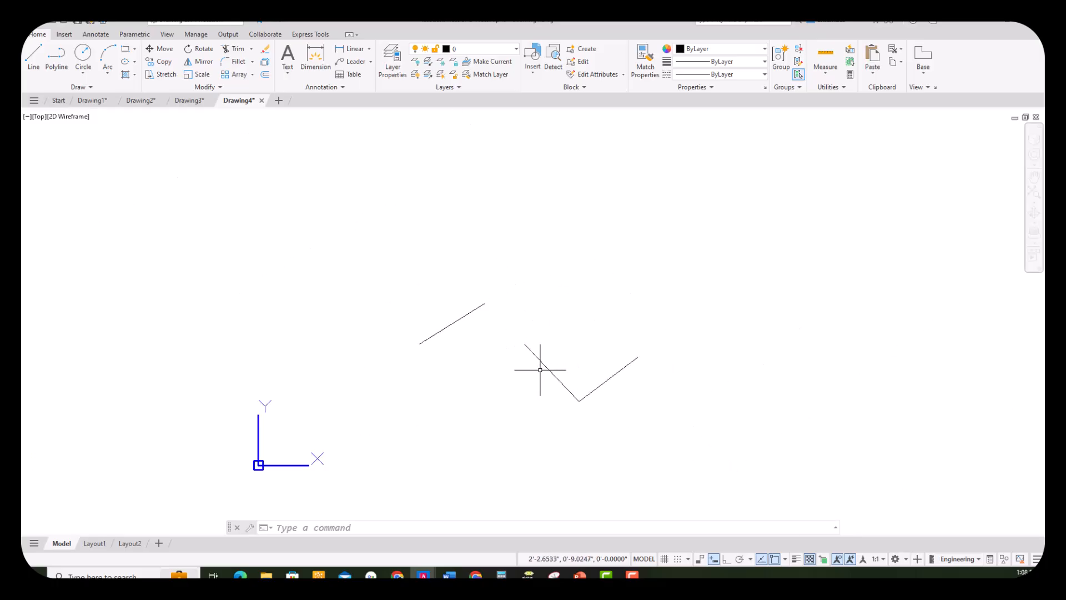
pyautogui.scroll(6, 540, 370)
pyautogui.scroll(-4, 538, 370)
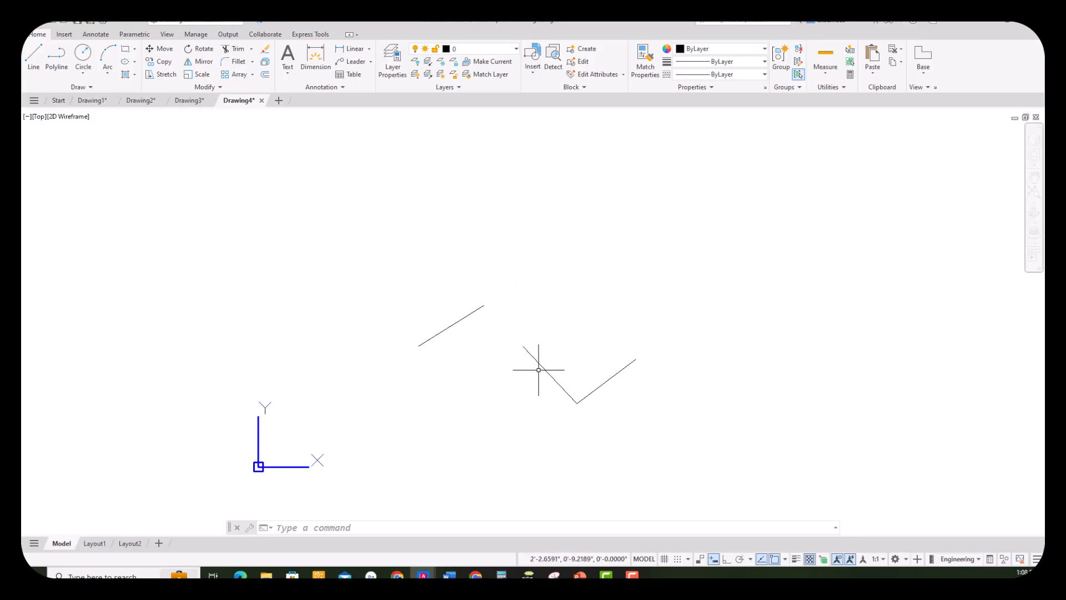